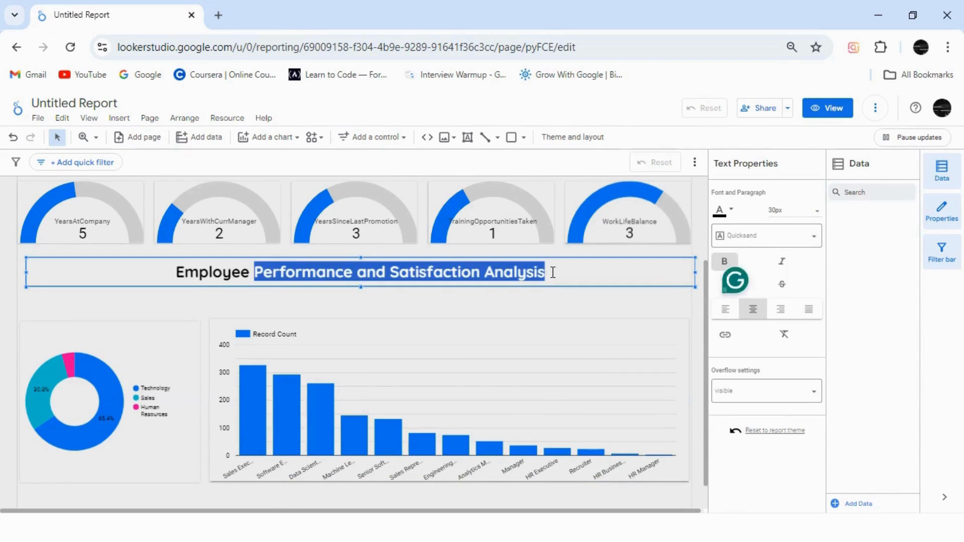
Step: Replace the heading text below the gauge charts with "Employee Demographics and Job Role Insights"
{"action": "key", "text": "BackSpace"}
{"action": "key", "text": "BackSpace"}
{"action": "key", "text": "BackSpace"}
{"action": "key", "text": "BackSpace"}
{"action": "key", "text": "BackSpace"}
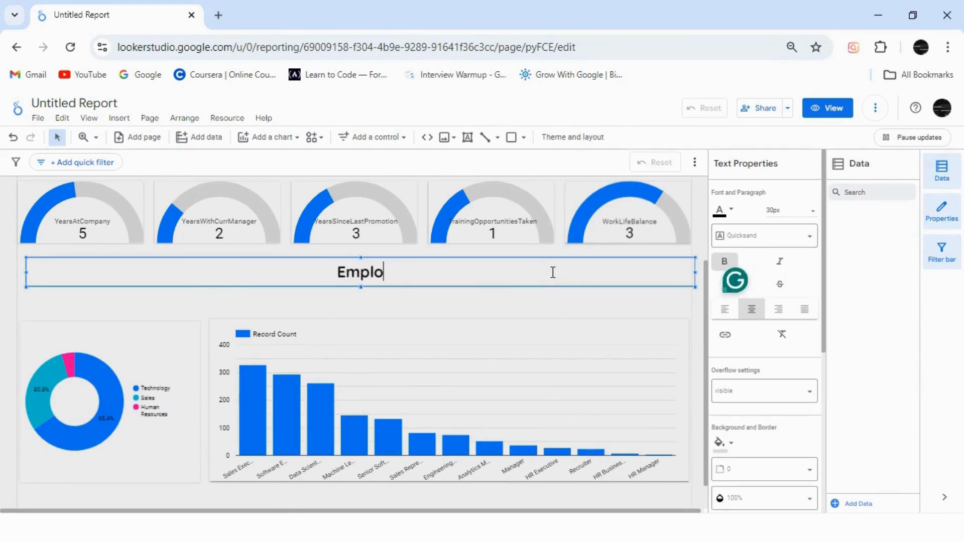
{"action": "key", "text": "BackSpace"}
{"action": "key", "text": "BackSpace"}
{"action": "key", "text": "BackSpace"}
{"action": "type", "text": "Employee Demographics and Job Role Insights"}
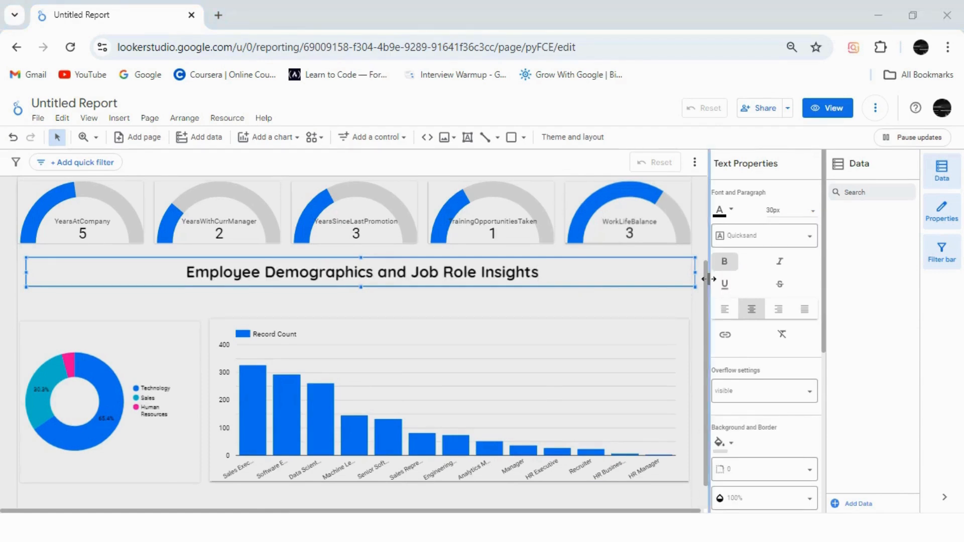
Step: Set the report's custom canvas height to 2000 px to make room below the existing charts
{"action": "scroll", "coordinate": [709, 296], "scroll_direction": "down", "scroll_amount": 2}
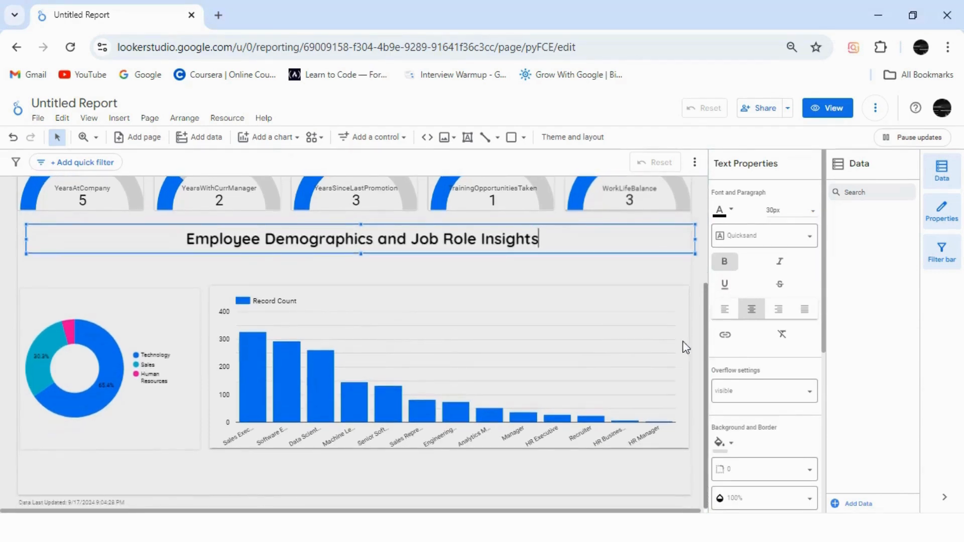
{"action": "left_click", "coordinate": [574, 144]}
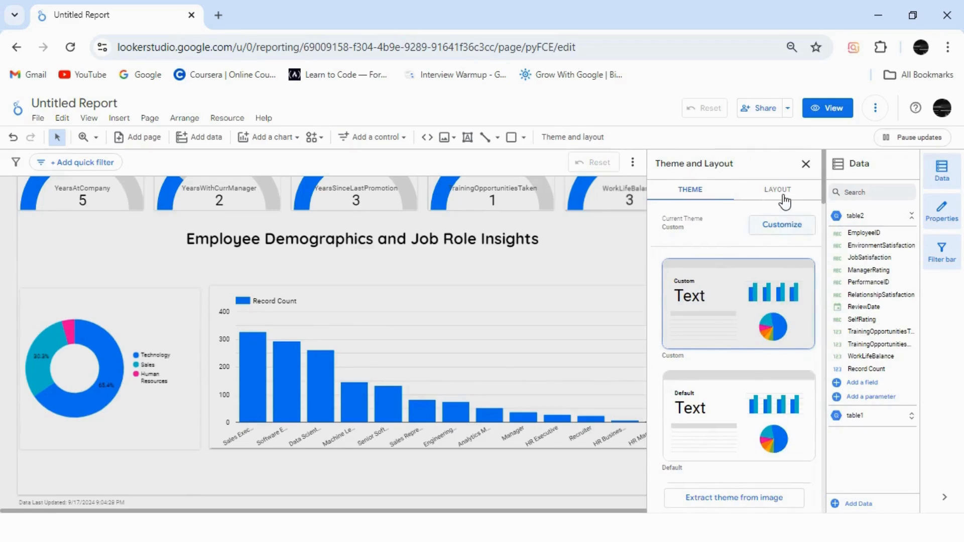
{"action": "left_click", "coordinate": [784, 191]}
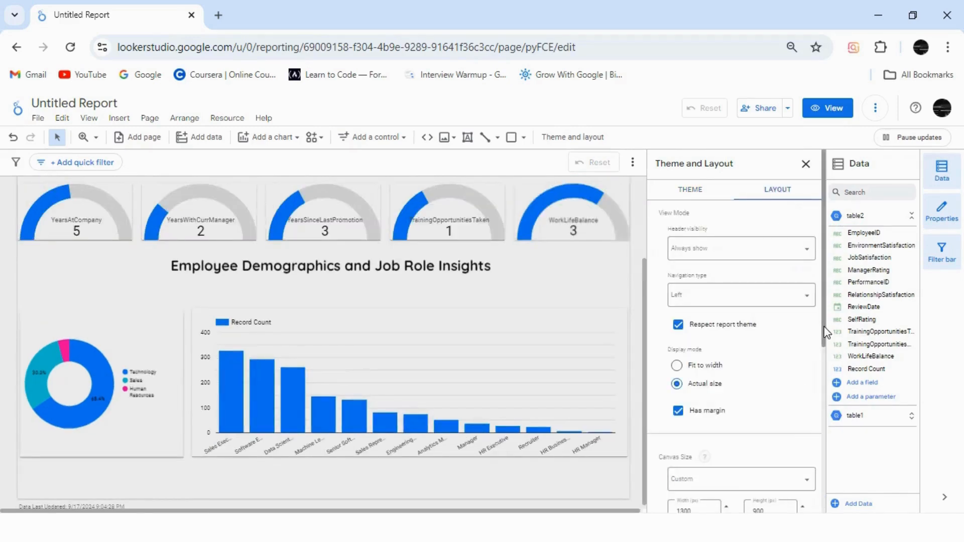
{"action": "scroll", "coordinate": [819, 352], "scroll_direction": "down", "scroll_amount": 3}
{"action": "double_click", "coordinate": [779, 387]}
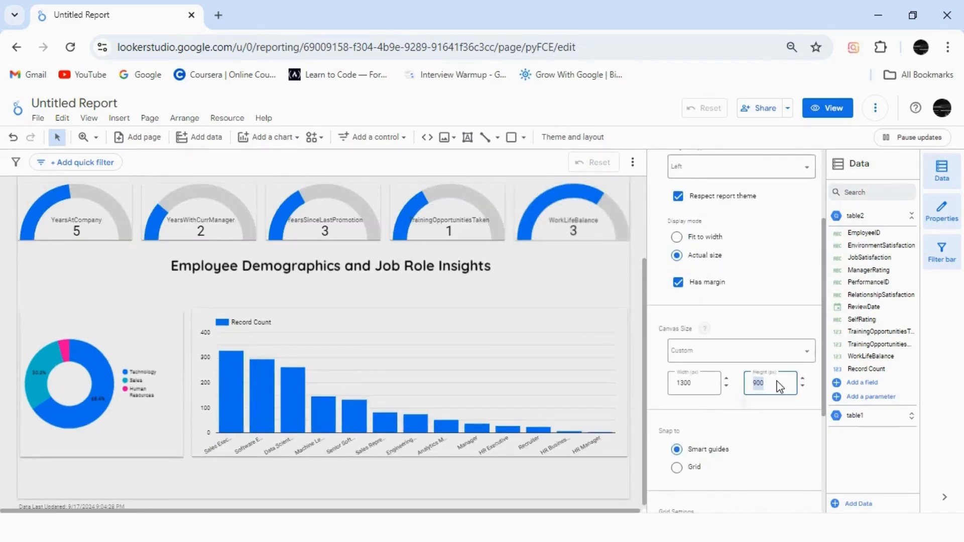
{"action": "left_click", "coordinate": [798, 203]}
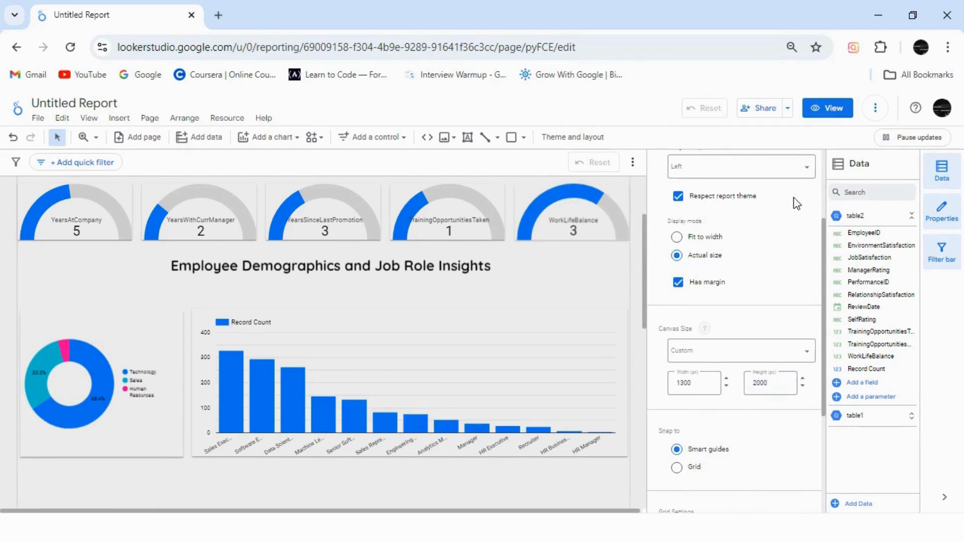
{"action": "left_click_drag", "start_coordinate": [641, 337], "coordinate": [647, 369]}
{"action": "left_click", "coordinate": [643, 383]}
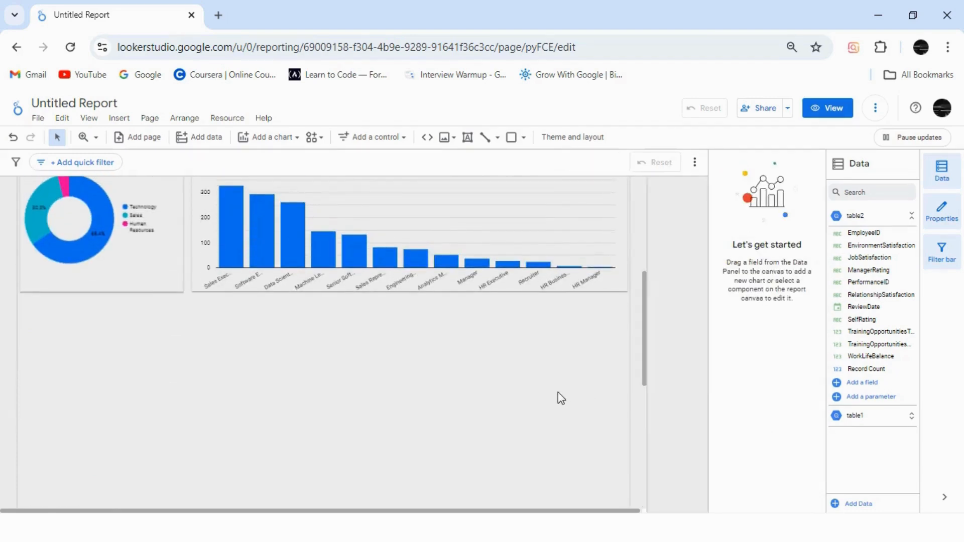
Step: Check the salary question in the PDF problem statement in Edge, and add a horizontal bar chart to the report below the donut chart
{"action": "key", "text": "alt+Tab"}
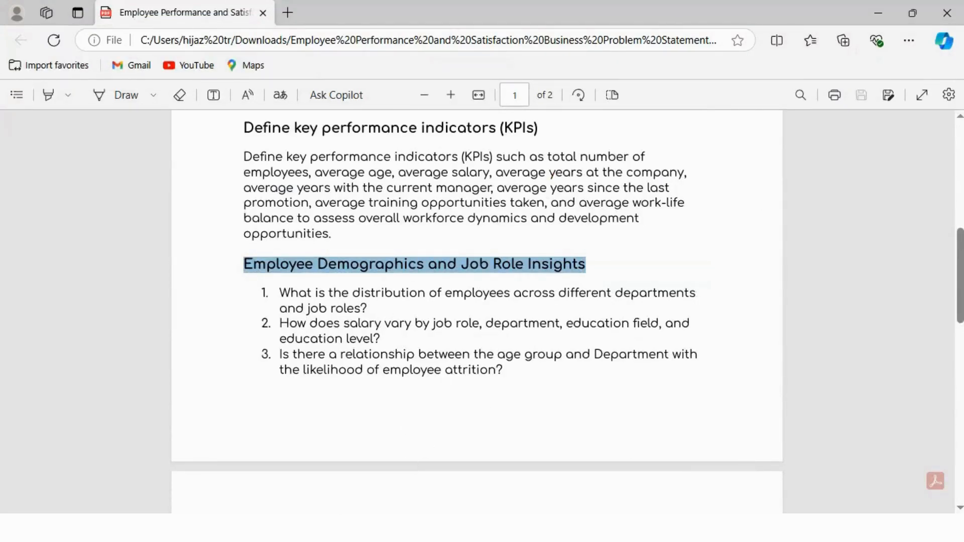
{"action": "key", "text": "alt+Tab"}
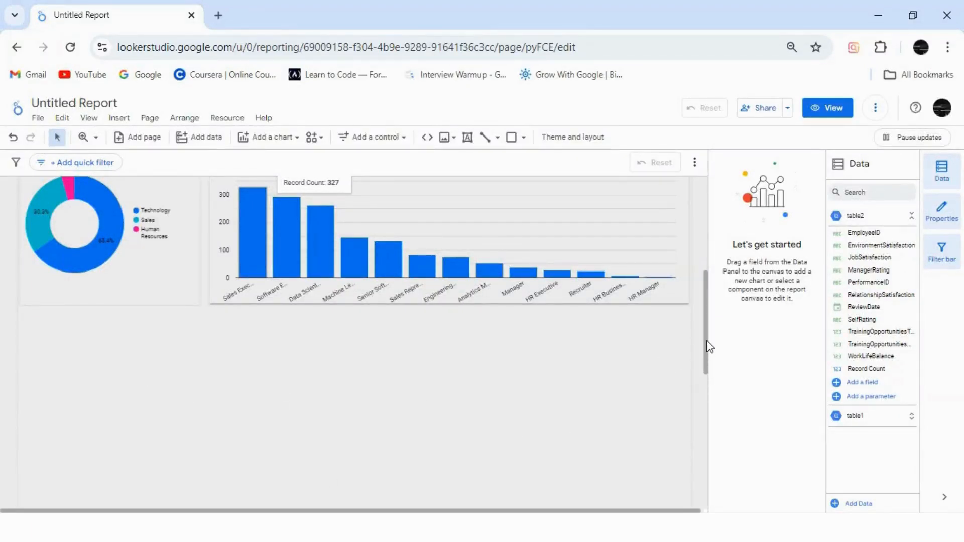
{"action": "left_click_drag", "start_coordinate": [706, 344], "coordinate": [706, 377]}
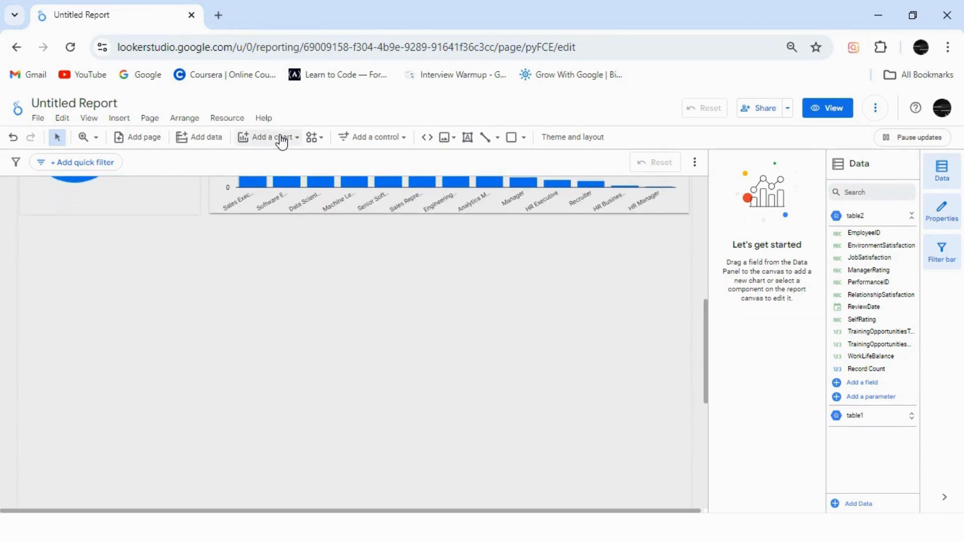
{"action": "left_click", "coordinate": [265, 119]}
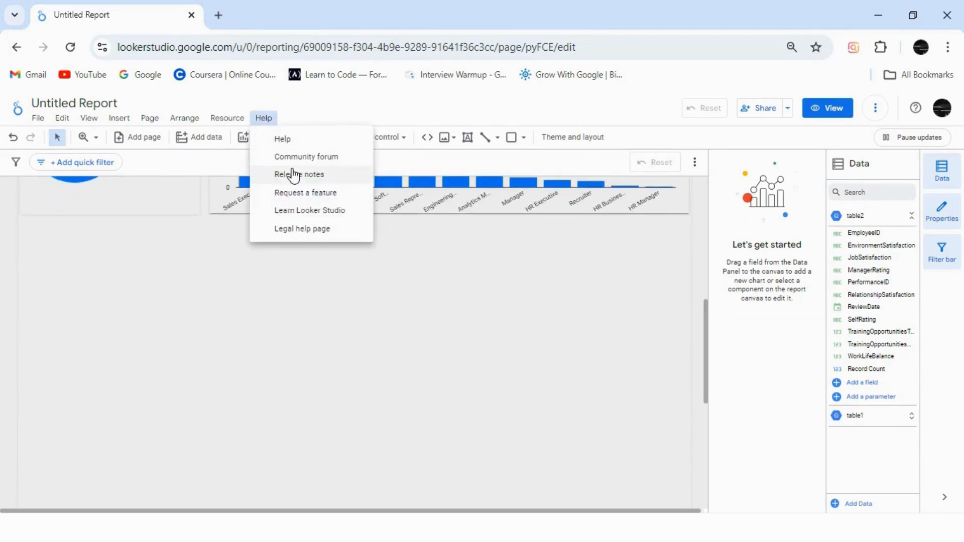
{"action": "left_click", "coordinate": [210, 141]}
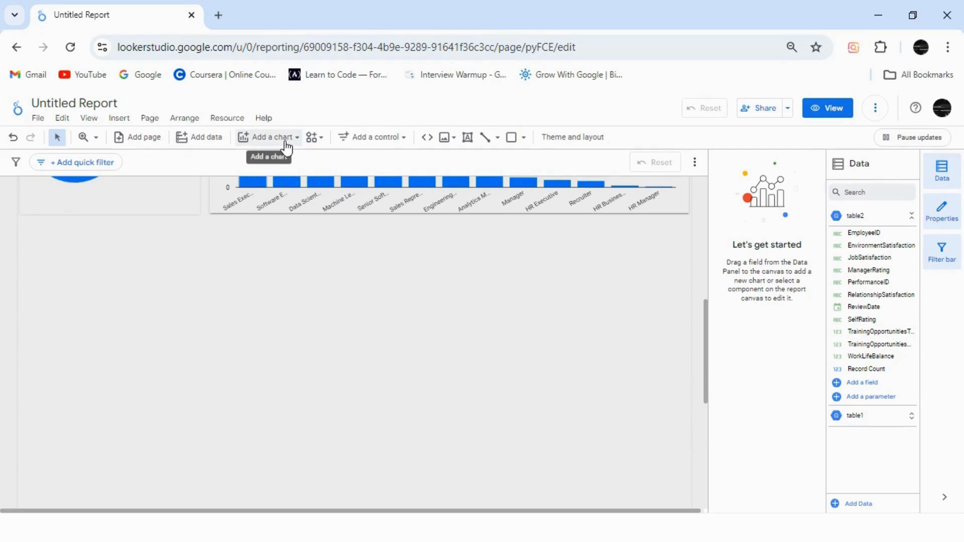
{"action": "left_click", "coordinate": [287, 139]}
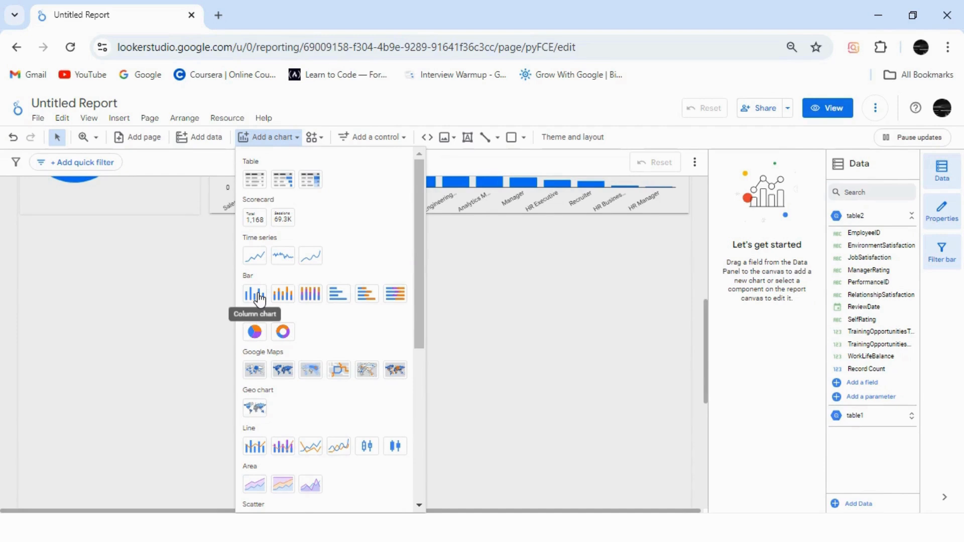
{"action": "left_click", "coordinate": [338, 294]}
{"action": "key", "text": "Escape"}
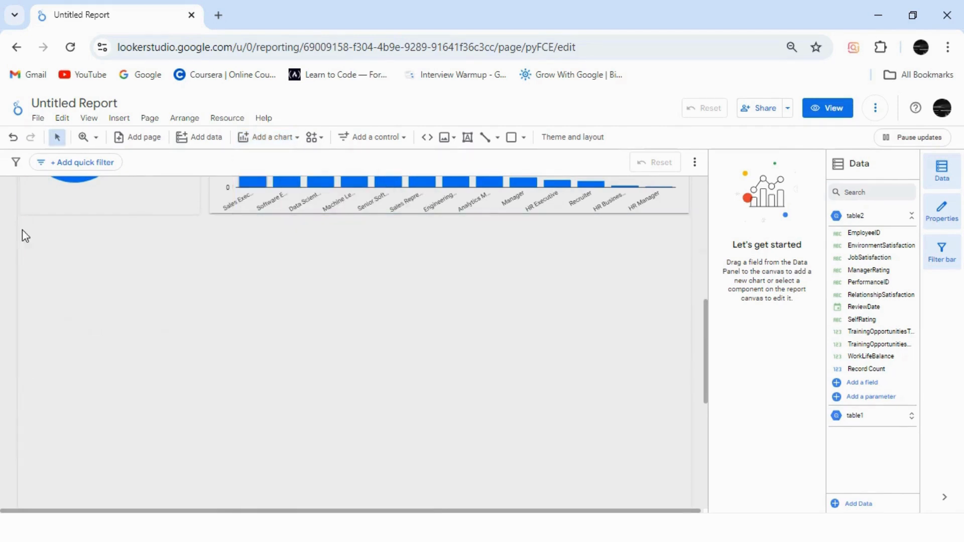
{"action": "left_click", "coordinate": [168, 319]}
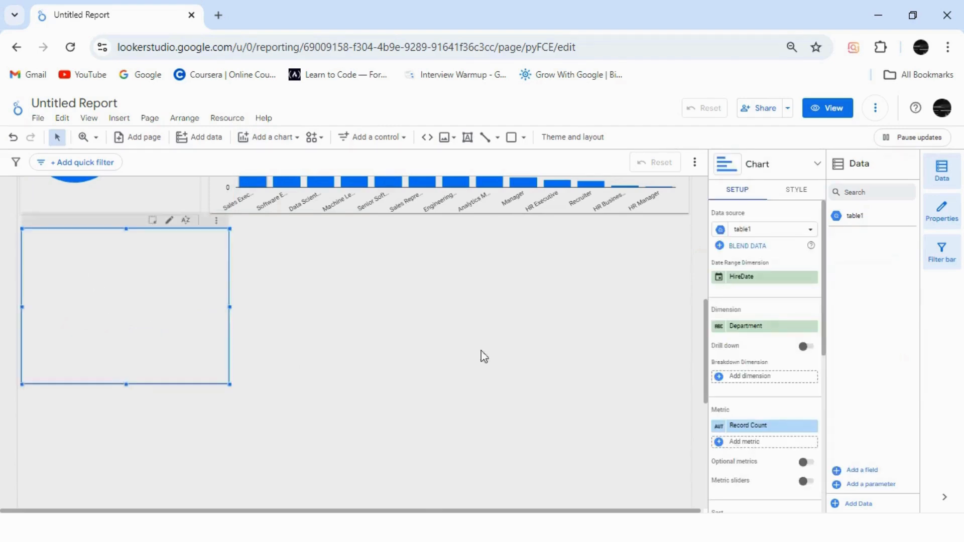
Step: Remove HireDate as the new bar chart's date range dimension
{"action": "left_click", "coordinate": [814, 277]}
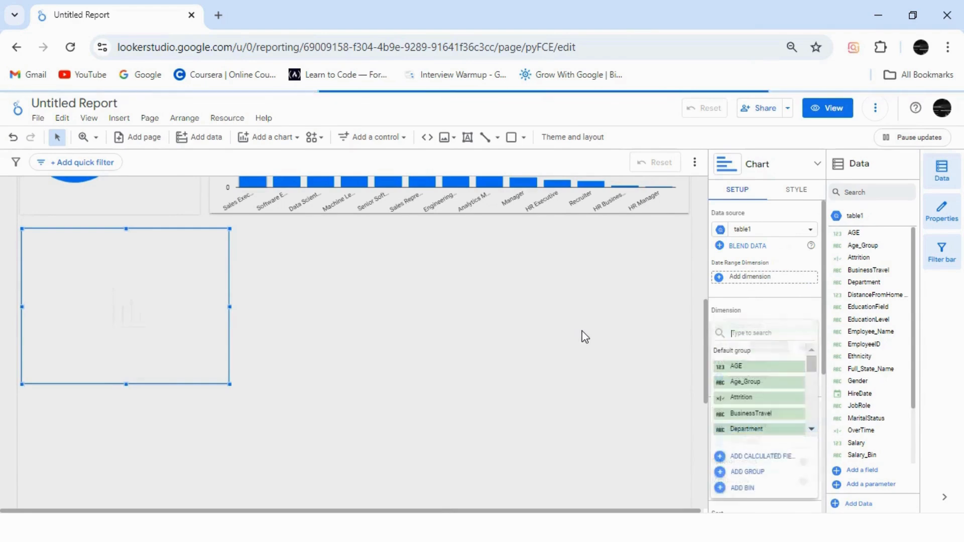
{"action": "left_click", "coordinate": [614, 343]}
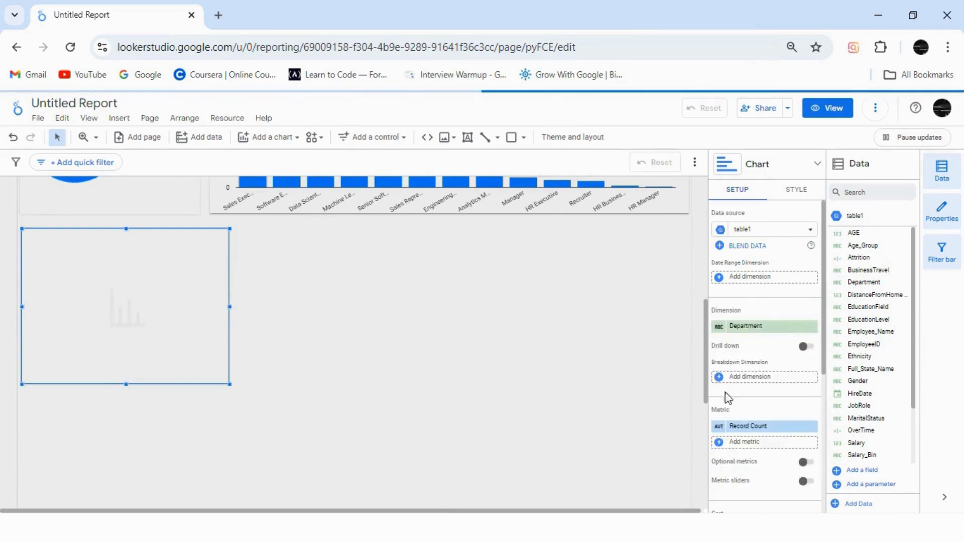
{"action": "left_click", "coordinate": [128, 347]}
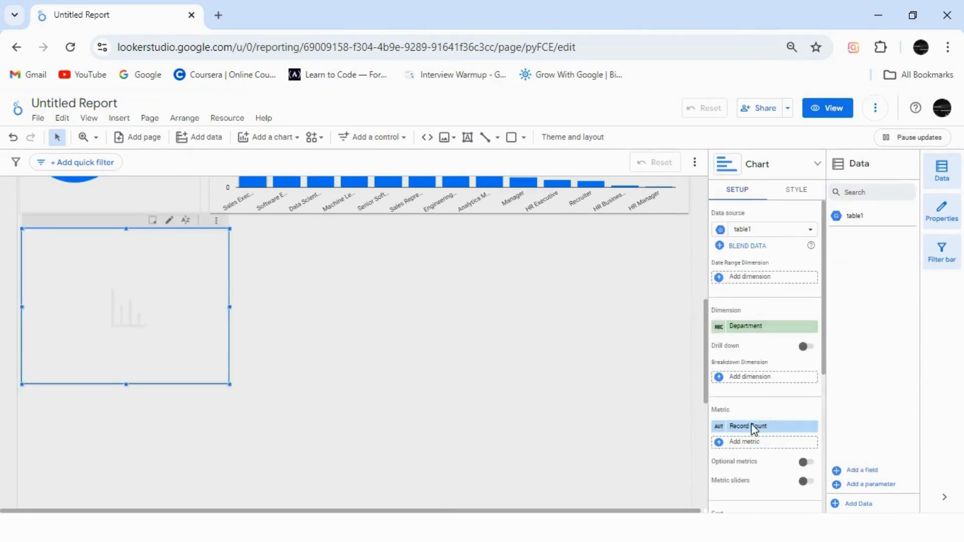
Step: Replace the bar chart's Record Count metric with Salary_Bin
{"action": "left_click", "coordinate": [754, 430]}
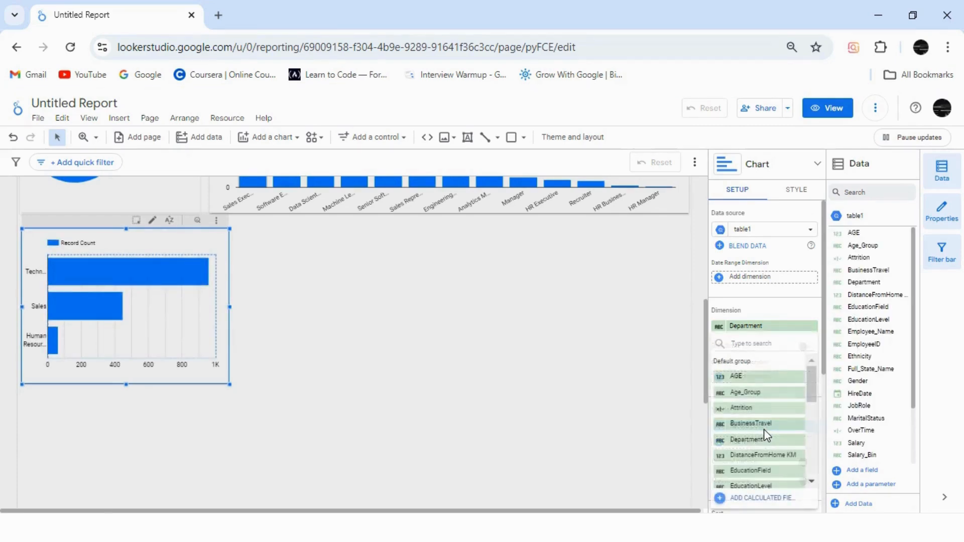
{"action": "type", "text": "salry"}
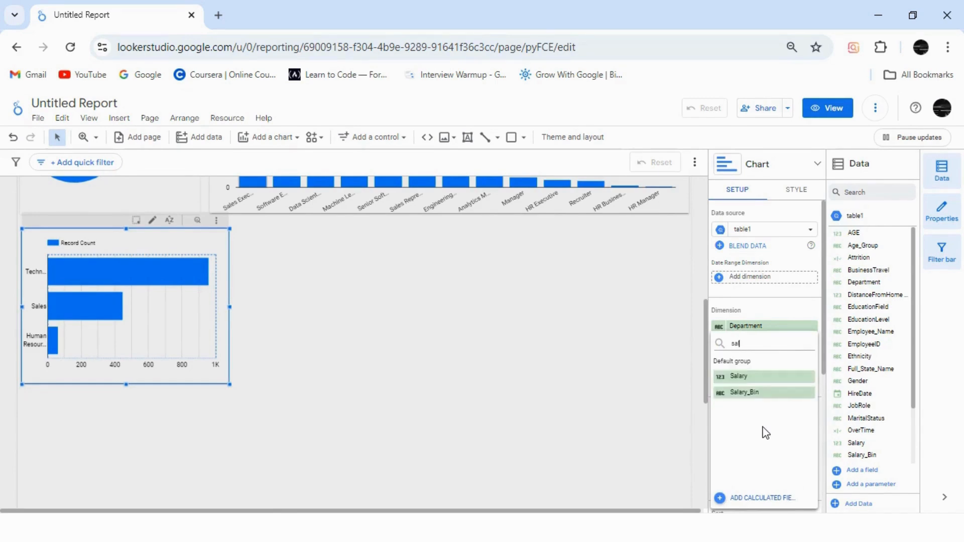
{"action": "left_click", "coordinate": [771, 395]}
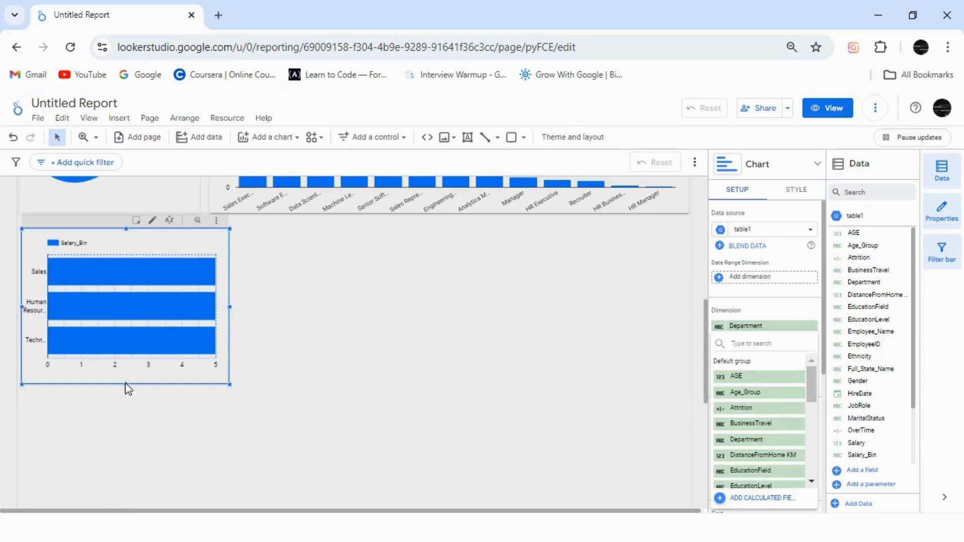
{"action": "left_click", "coordinate": [602, 384]}
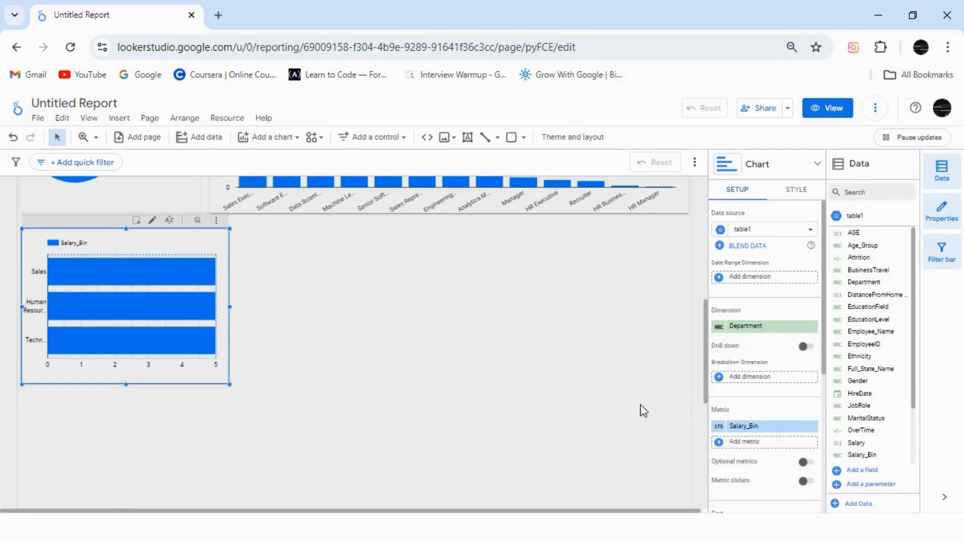
Step: Add Salary_Bin as the breakdown dimension of the Department bar chart
{"action": "left_click_drag", "start_coordinate": [752, 428], "coordinate": [755, 387]}
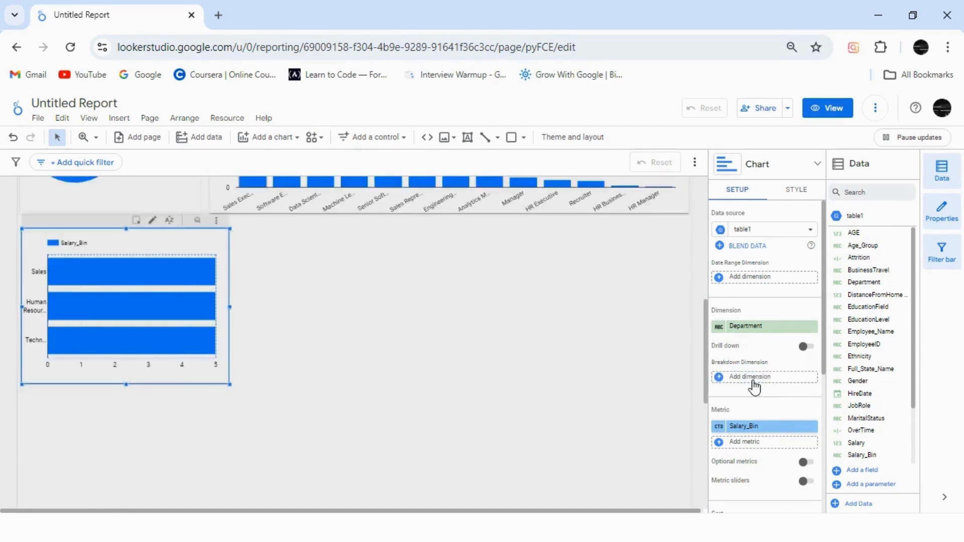
{"action": "left_click_drag", "start_coordinate": [751, 428], "coordinate": [750, 384]}
{"action": "left_click", "coordinate": [750, 379]}
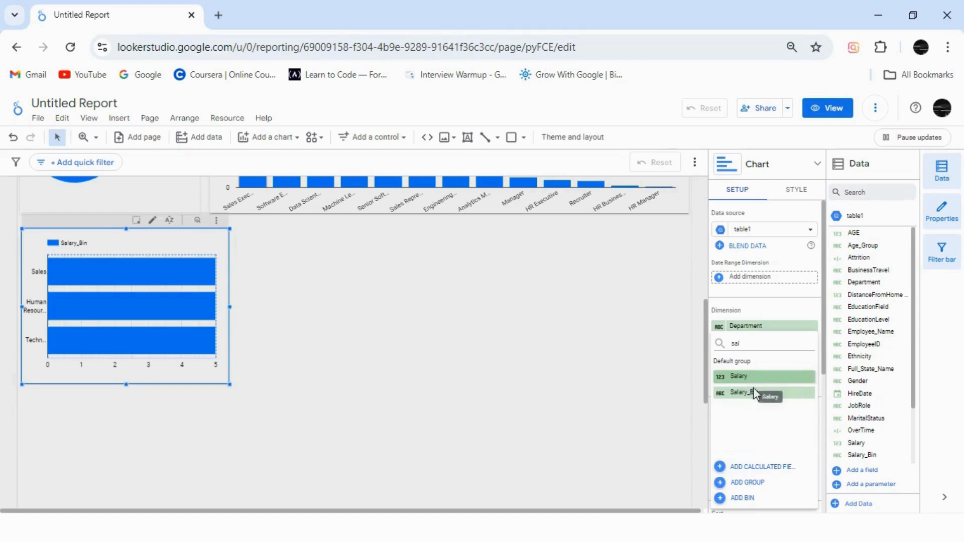
{"action": "left_click", "coordinate": [754, 393]}
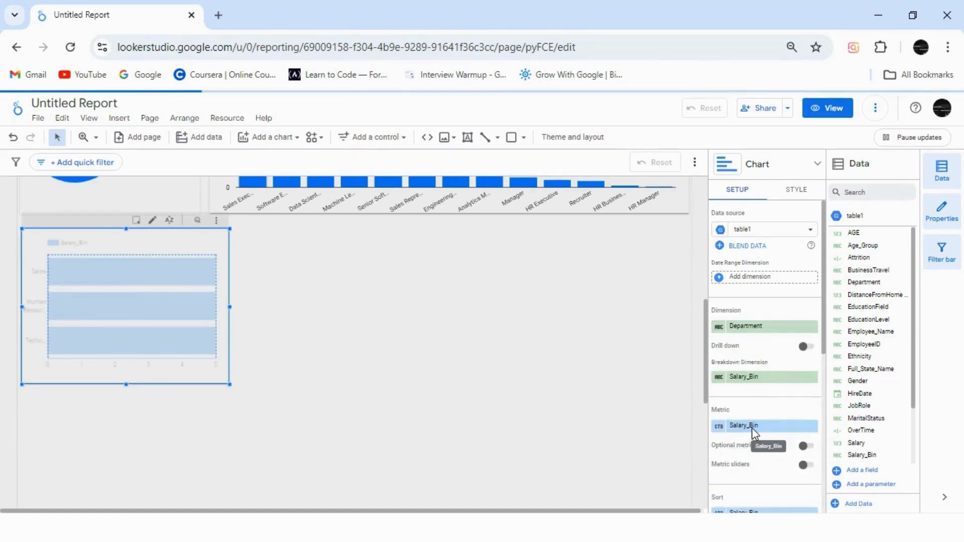
Step: Set the Department bar chart's metric and sort field to Record Count
{"action": "left_click", "coordinate": [752, 428]}
{"action": "type", "text": "re"}
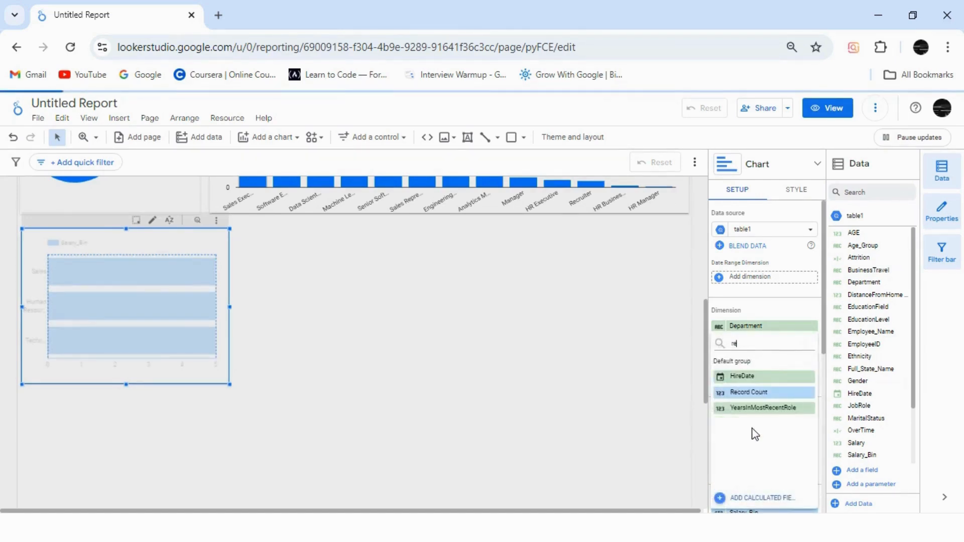
{"action": "left_click", "coordinate": [758, 394]}
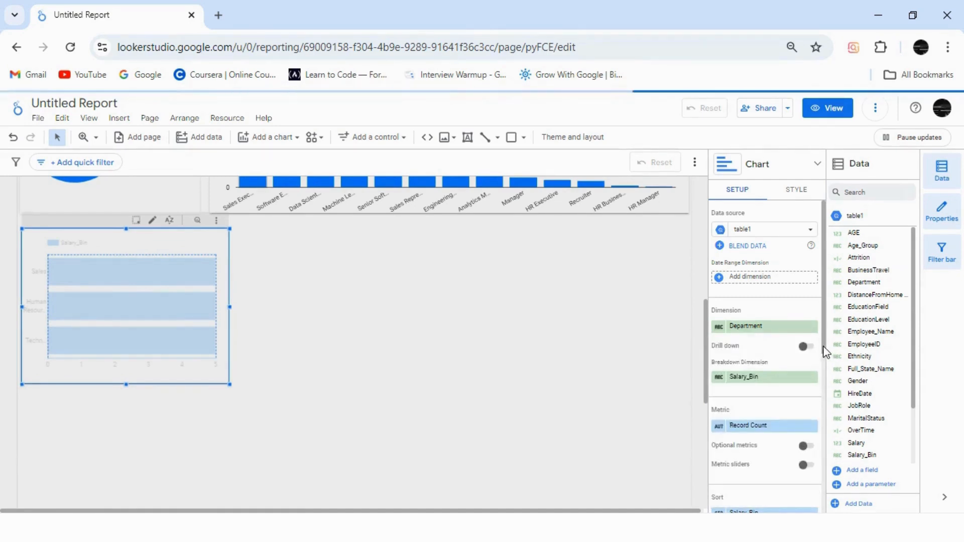
{"action": "left_click_drag", "start_coordinate": [825, 348], "coordinate": [819, 412]}
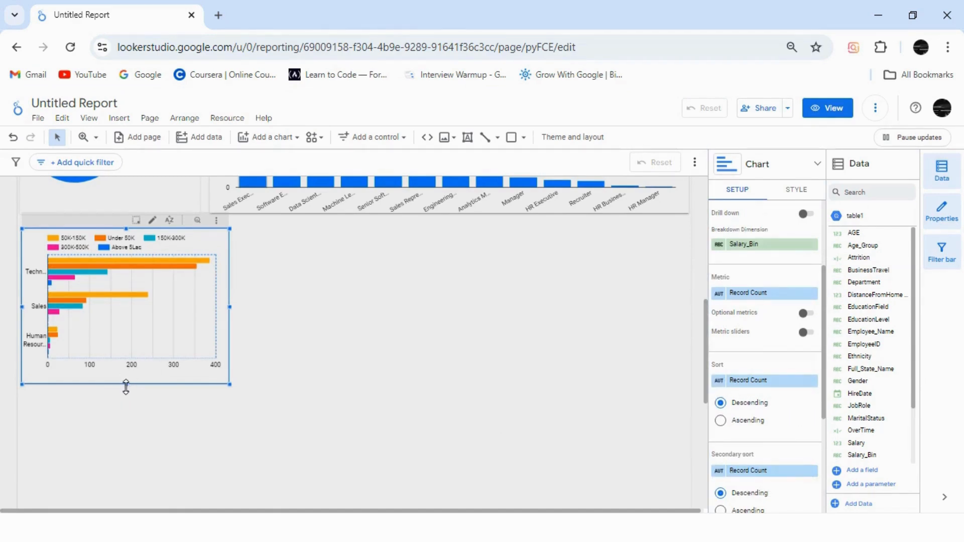
Step: Stretch the Department salary bar chart downward to nearly double its height
{"action": "left_click_drag", "start_coordinate": [126, 387], "coordinate": [126, 387]}
{"action": "left_click_drag", "start_coordinate": [125, 426], "coordinate": [120, 512]}
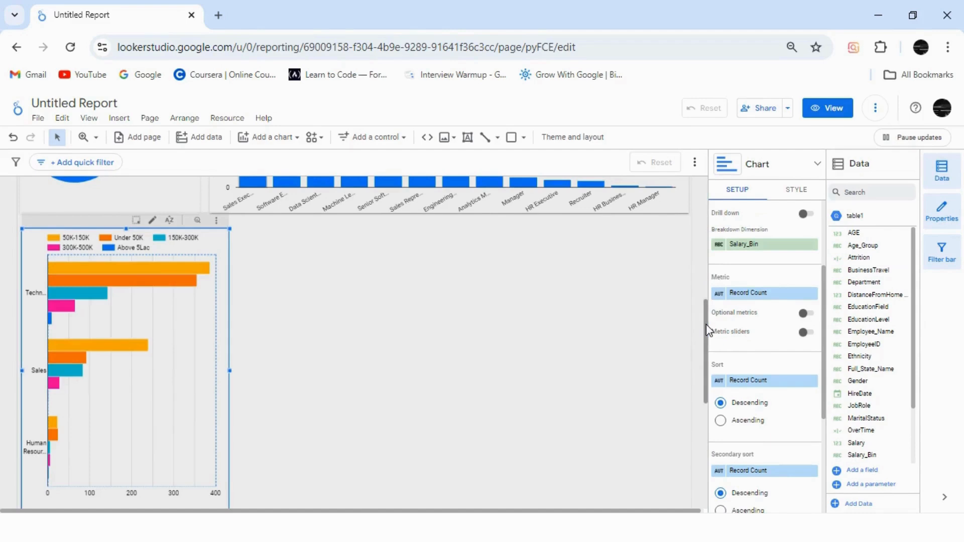
{"action": "scroll", "coordinate": [706, 324], "scroll_direction": "down", "scroll_amount": 2}
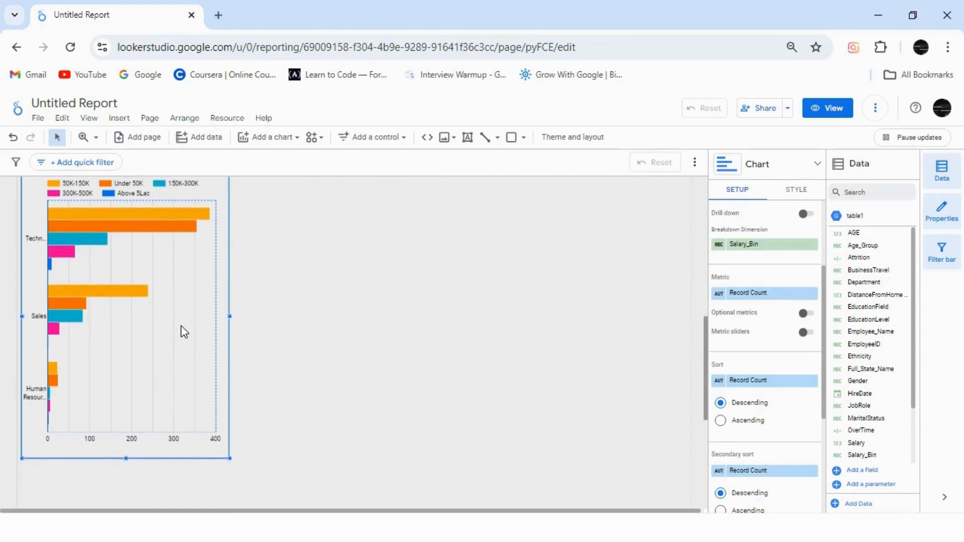
Step: Duplicate the Department salary bar chart with copy and paste
{"action": "key", "text": "ctrl+v"}
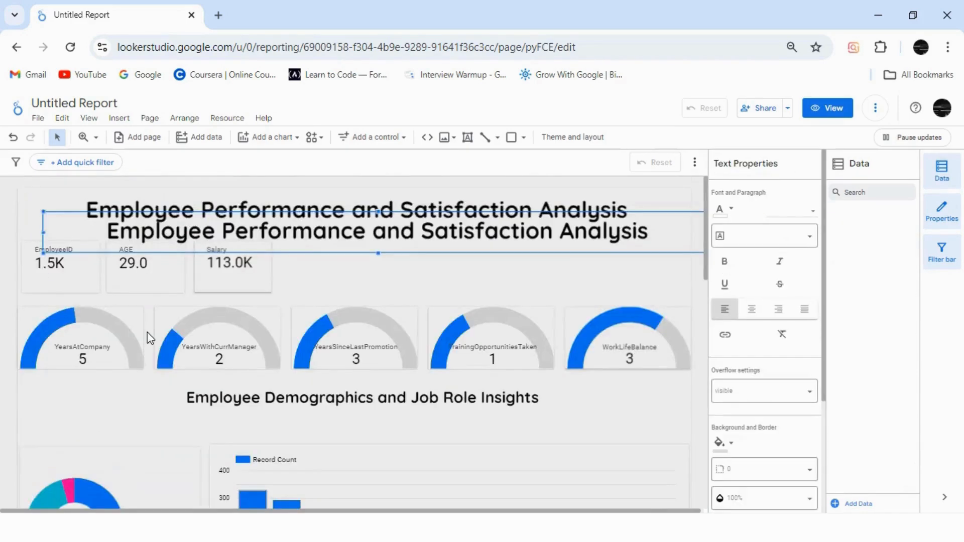
{"action": "key", "text": "ctrl+z"}
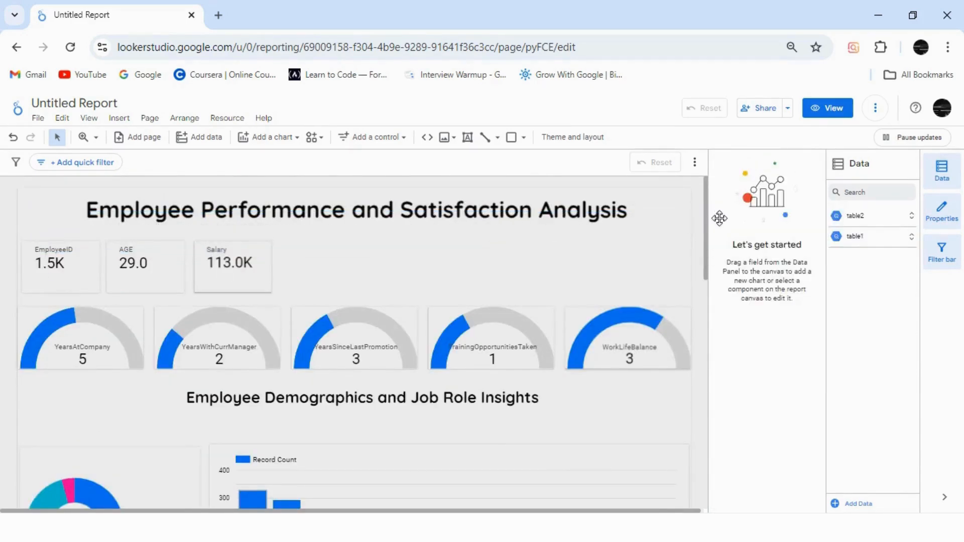
{"action": "scroll", "coordinate": [707, 273], "scroll_direction": "down", "scroll_amount": 5}
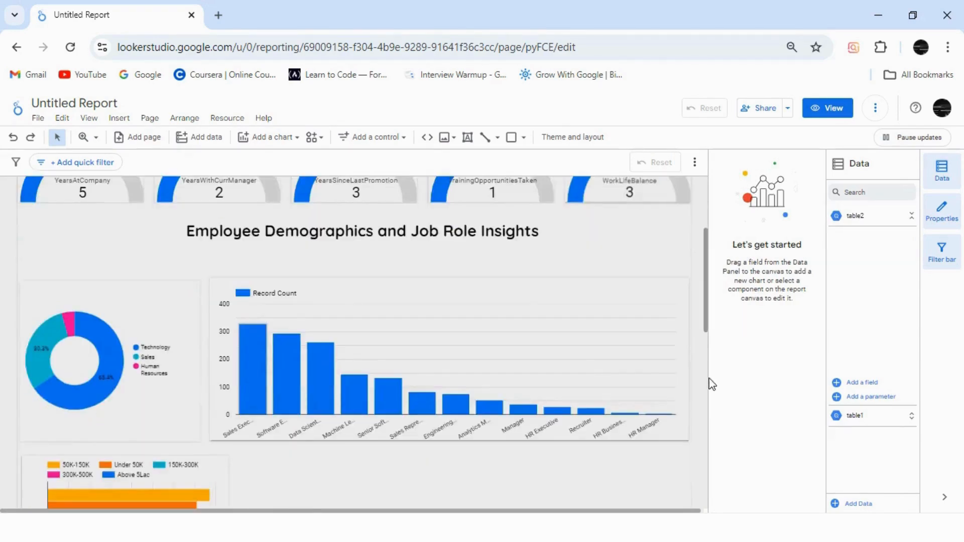
{"action": "mouse_move", "coordinate": [709, 378]}
{"action": "left_mouse_down"}
{"action": "mouse_move", "coordinate": [705, 408]}
{"action": "mouse_move", "coordinate": [705, 365]}
{"action": "left_mouse_up"}
{"action": "left_click", "coordinate": [183, 343]}
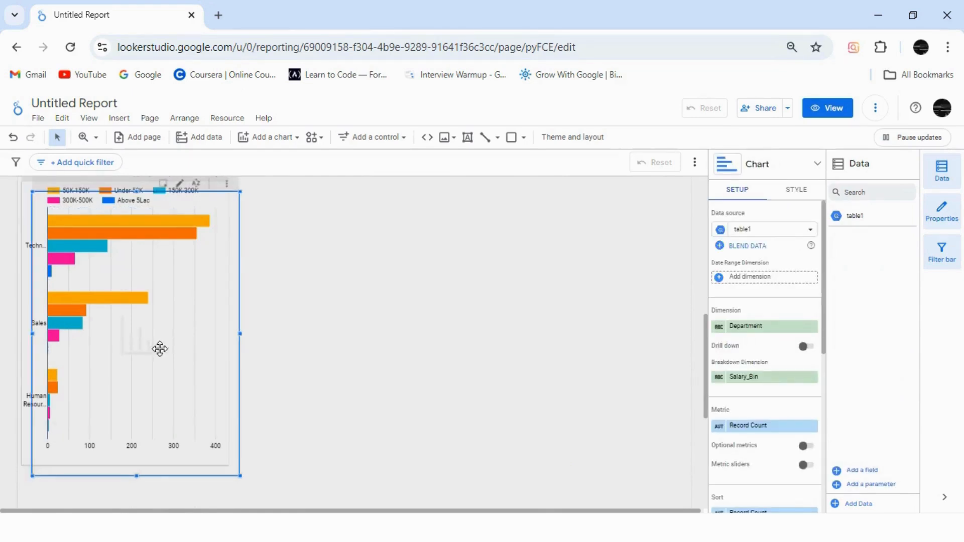
Step: Place the duplicated salary bar chart beside the original and change its dimension to JobRole
{"action": "left_click_drag", "start_coordinate": [312, 351], "coordinate": [370, 334]}
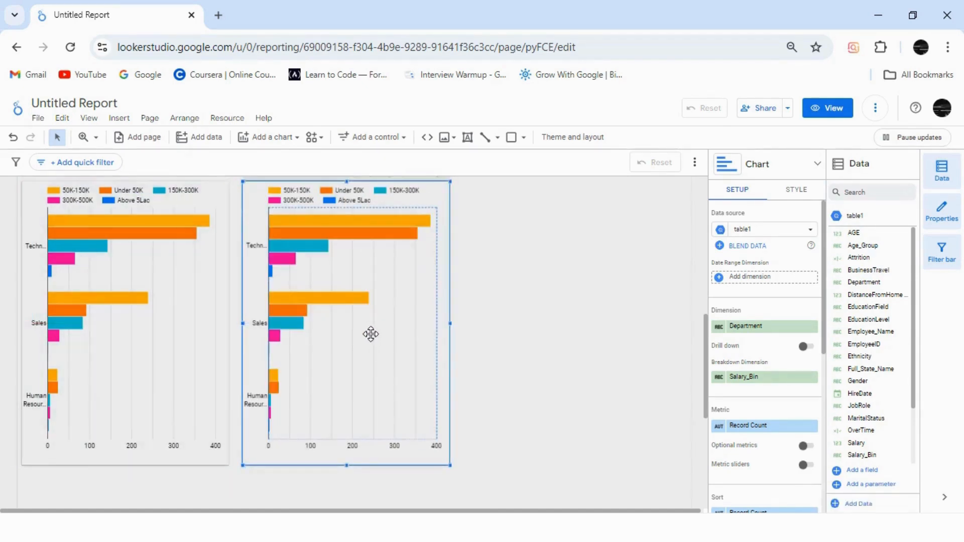
{"action": "left_click", "coordinate": [767, 325]}
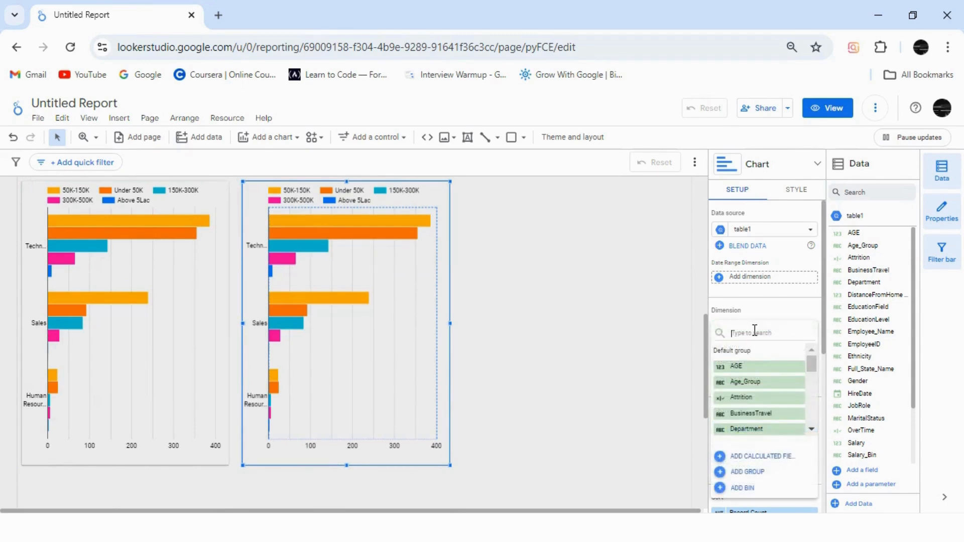
{"action": "type", "text": "job role"}
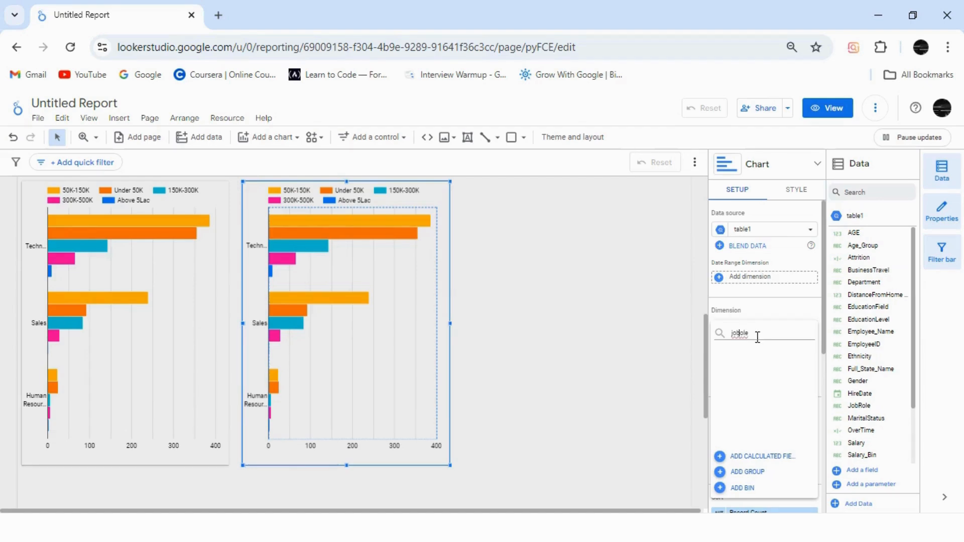
{"action": "key", "text": "BackSpace"}
{"action": "key", "text": "BackSpace"}
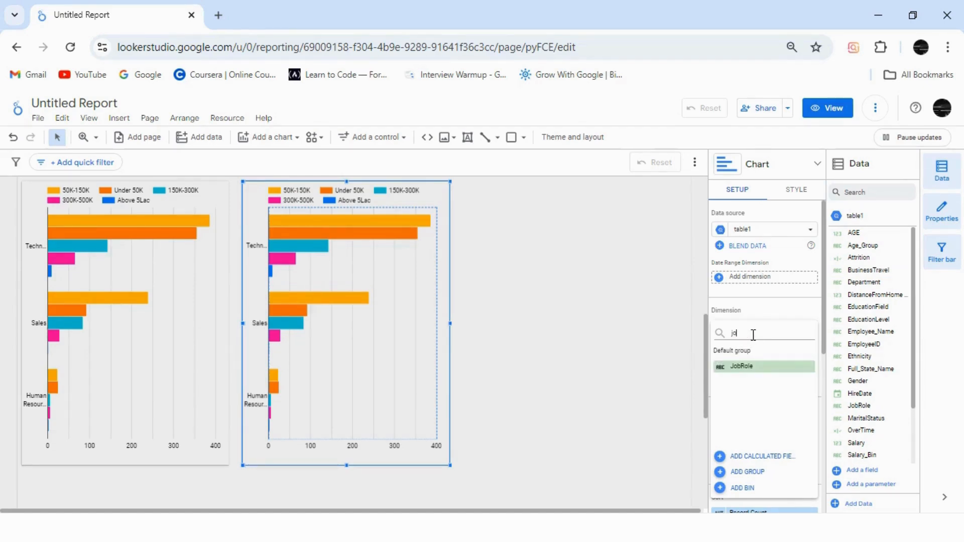
{"action": "left_click", "coordinate": [751, 367]}
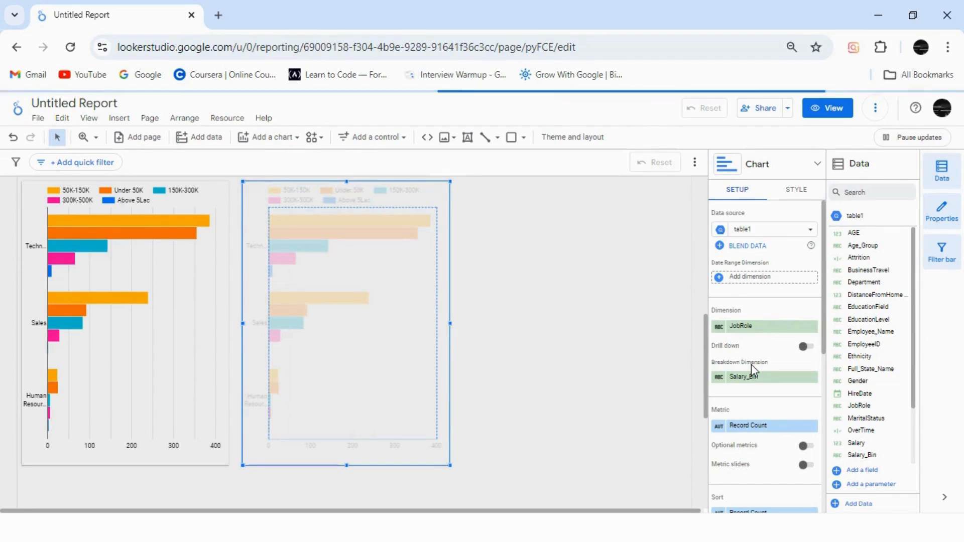
{"action": "left_click", "coordinate": [802, 193]}
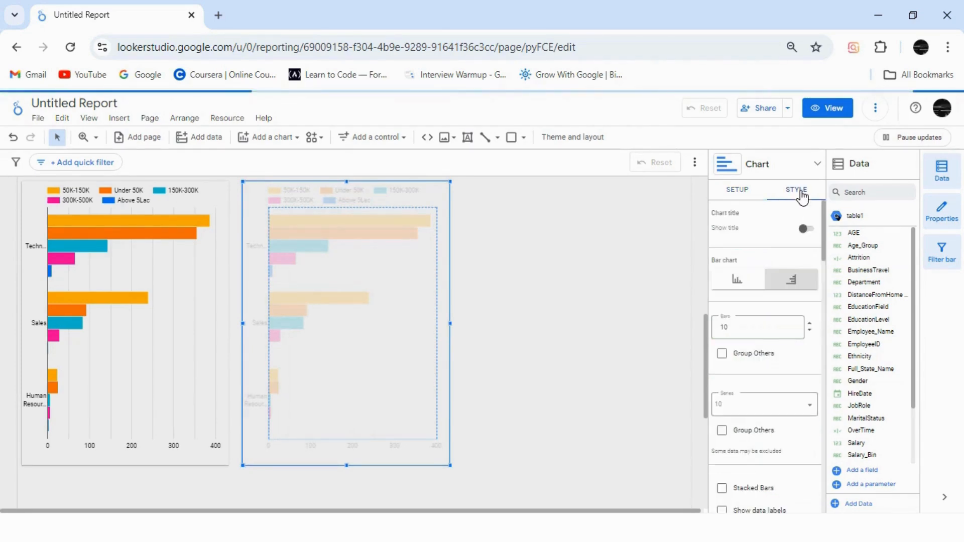
{"action": "left_click", "coordinate": [734, 327]}
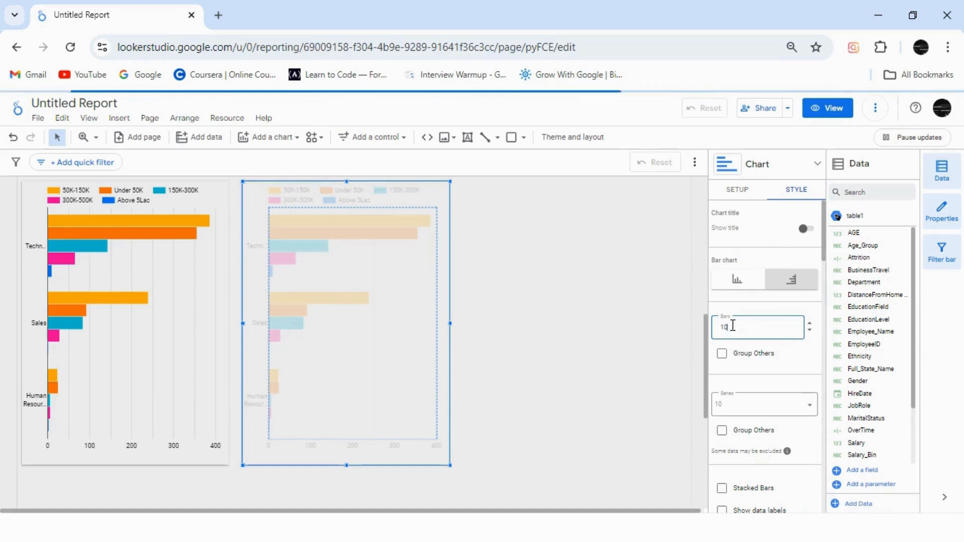
{"action": "key", "text": "BackSpace"}
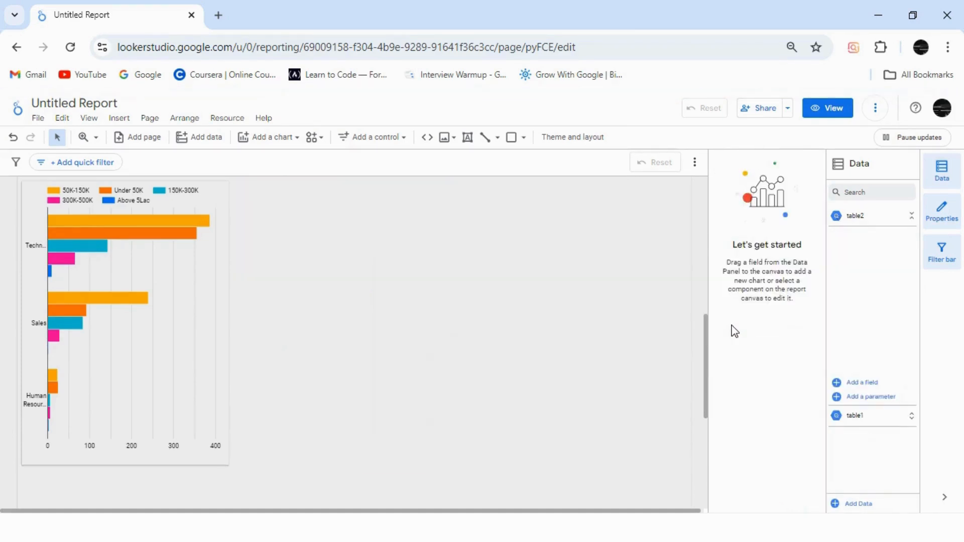
{"action": "key", "text": "ctrl+z"}
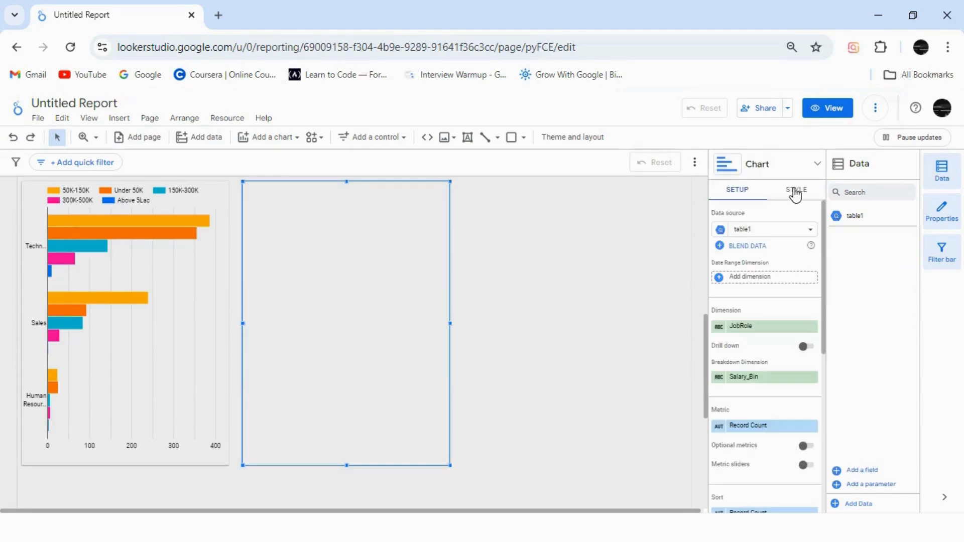
Step: Set the number of bars in the JobRole salary chart to 20
{"action": "left_click", "coordinate": [796, 193]}
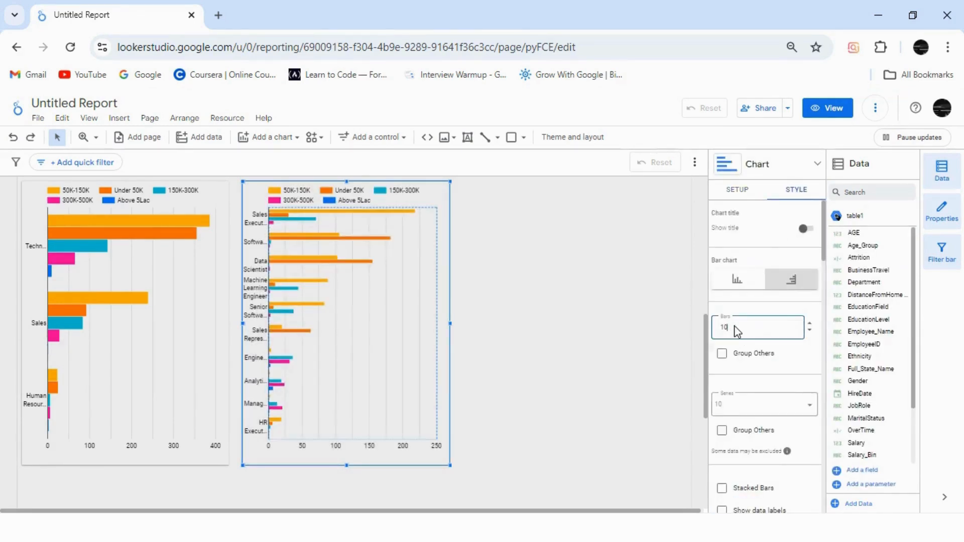
{"action": "key", "text": "Return"}
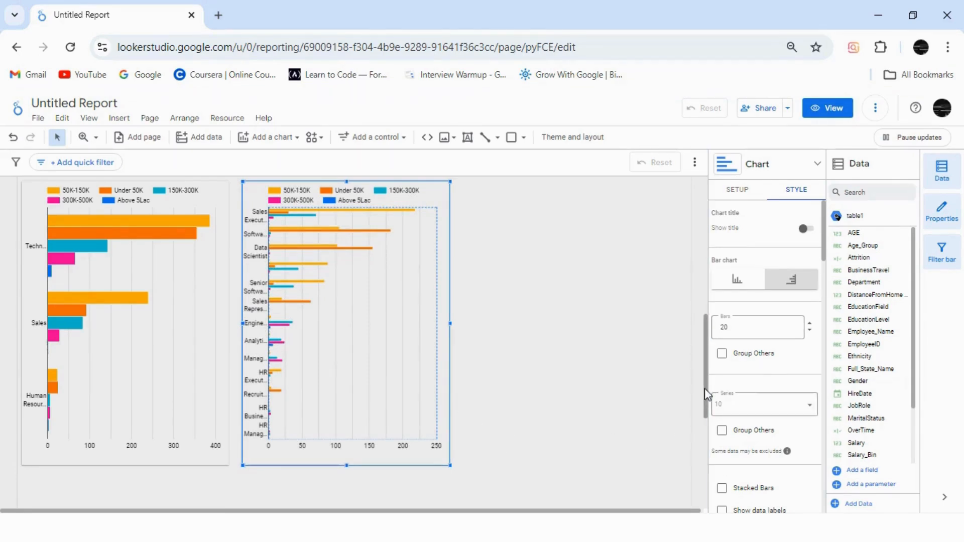
Step: Select the Department and JobRole salary charts together and stretch both downward by a bit less than half their height
{"action": "left_click_drag", "start_coordinate": [706, 395], "coordinate": [704, 437]}
{"action": "left_click", "coordinate": [302, 394]}
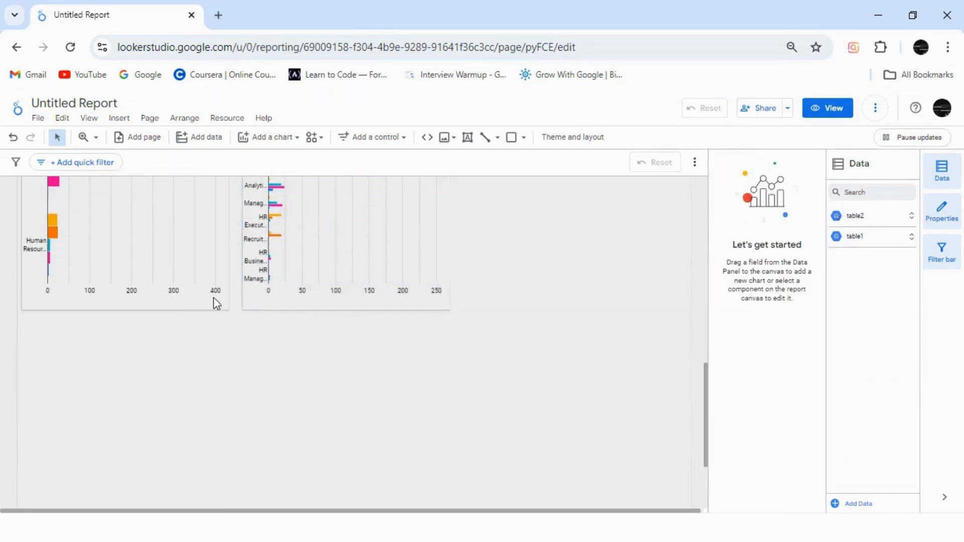
{"action": "left_click_drag", "start_coordinate": [317, 326], "coordinate": [228, 319]}
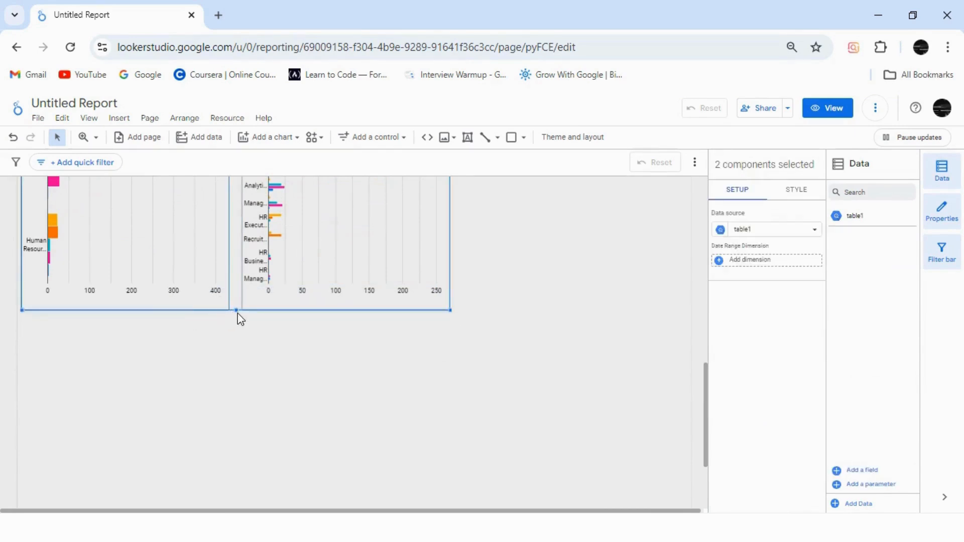
{"action": "left_click_drag", "start_coordinate": [236, 381], "coordinate": [238, 441]}
{"action": "left_click_drag", "start_coordinate": [405, 384], "coordinate": [405, 388]}
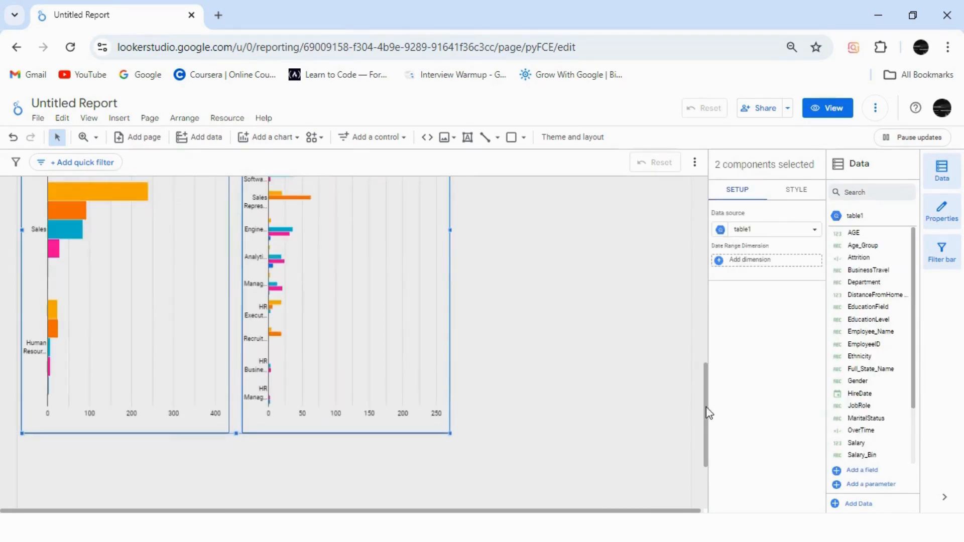
Step: Widen the category label areas of the JobRole and Department salary charts so that the full names fit
{"action": "left_click_drag", "start_coordinate": [707, 416], "coordinate": [703, 371]}
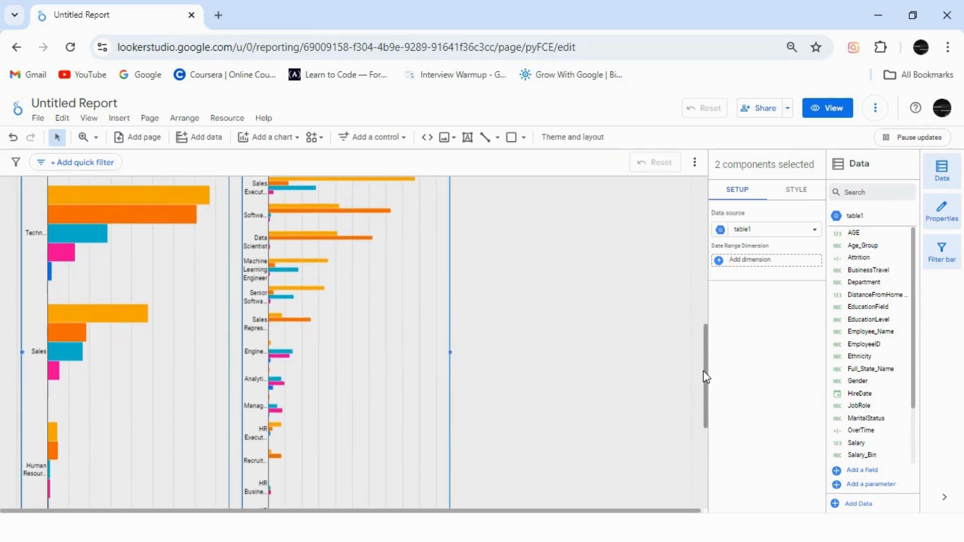
{"action": "left_click", "coordinate": [268, 328]}
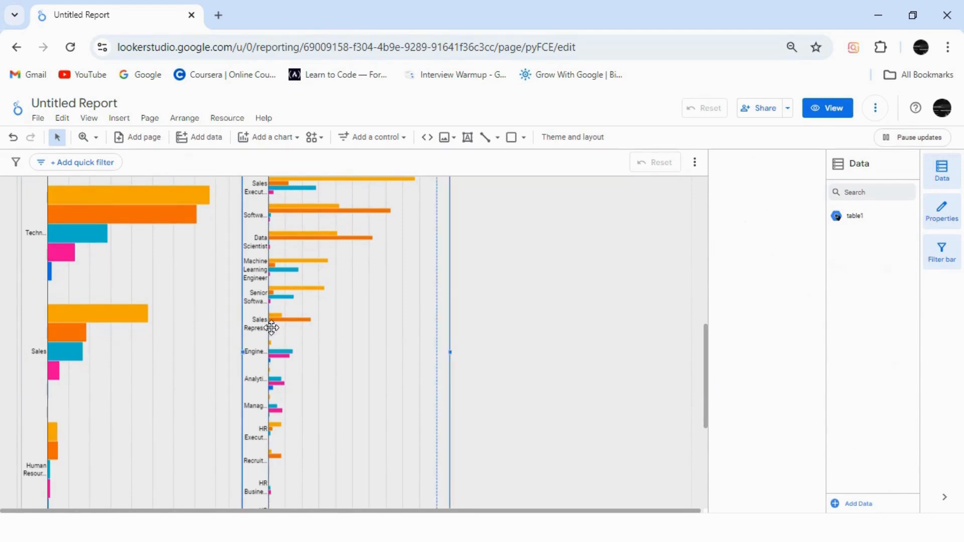
{"action": "left_click", "coordinate": [264, 287]}
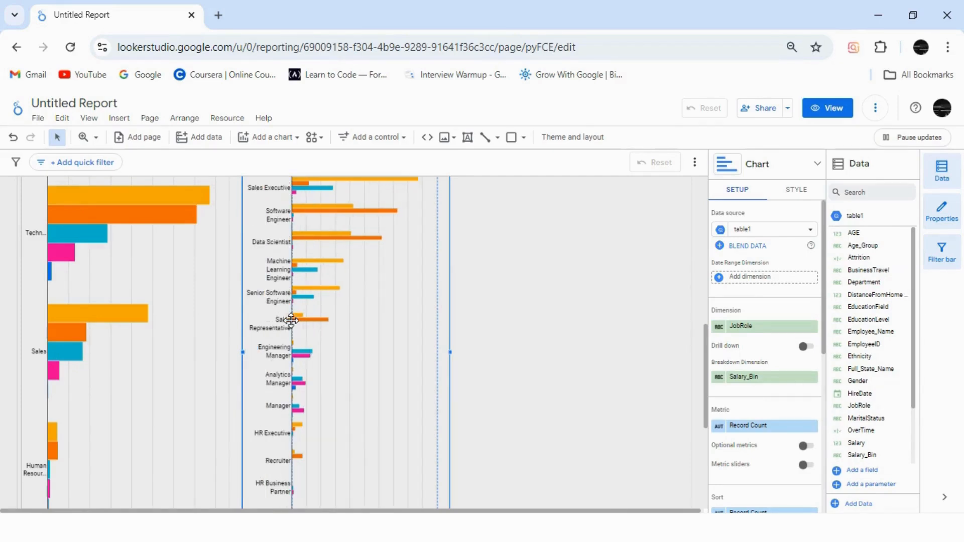
{"action": "left_click", "coordinate": [43, 371]}
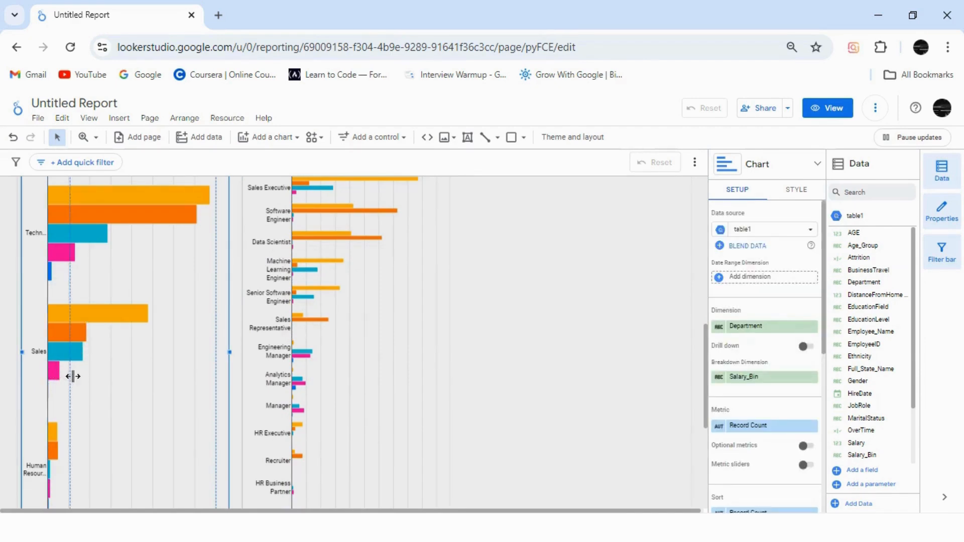
{"action": "left_click_drag", "start_coordinate": [72, 376], "coordinate": [72, 377]}
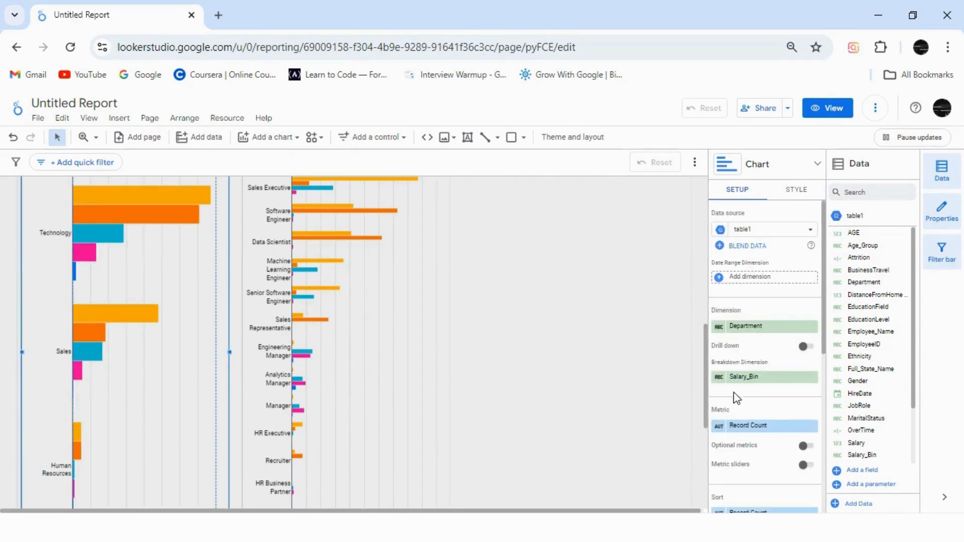
Step: Add a column chart beside the JobRole salary chart, aligned with its upper edge, and widen it slightly
{"action": "scroll", "coordinate": [701, 333], "scroll_direction": "up", "scroll_amount": 4}
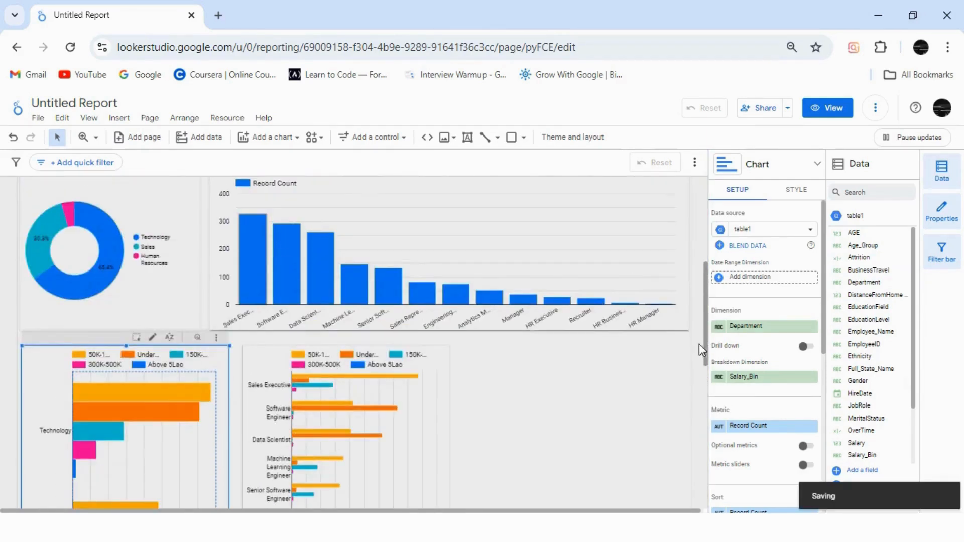
{"action": "left_click_drag", "start_coordinate": [700, 350], "coordinate": [703, 382]}
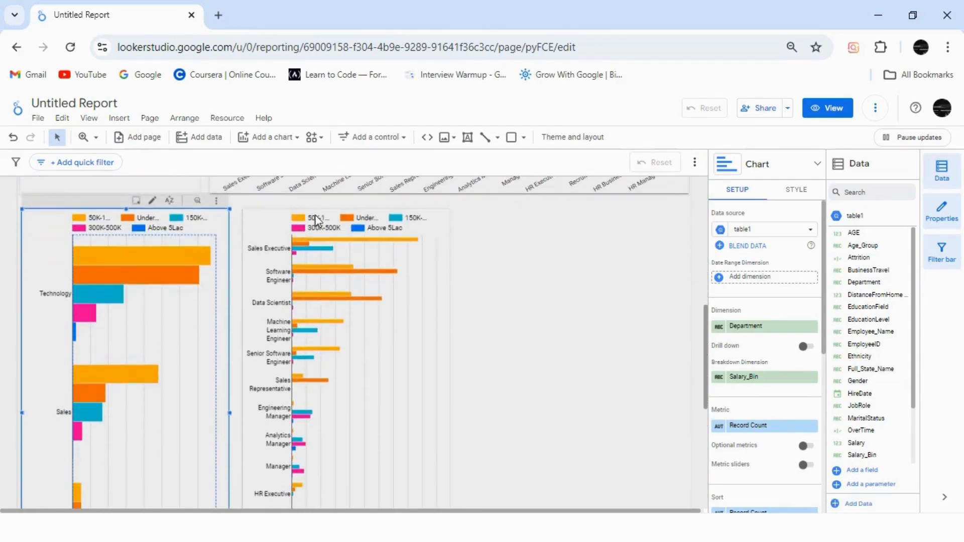
{"action": "left_click", "coordinate": [274, 139]}
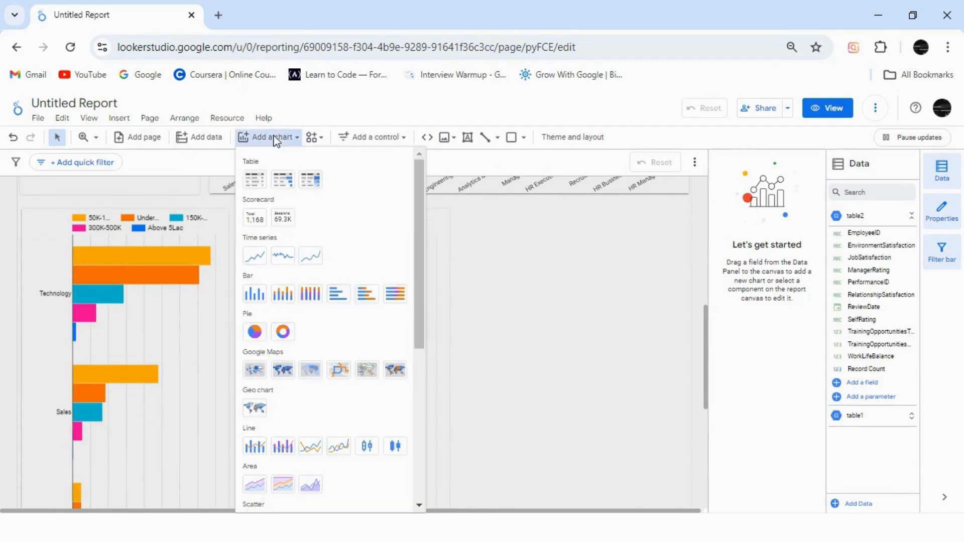
{"action": "left_click", "coordinate": [304, 302]}
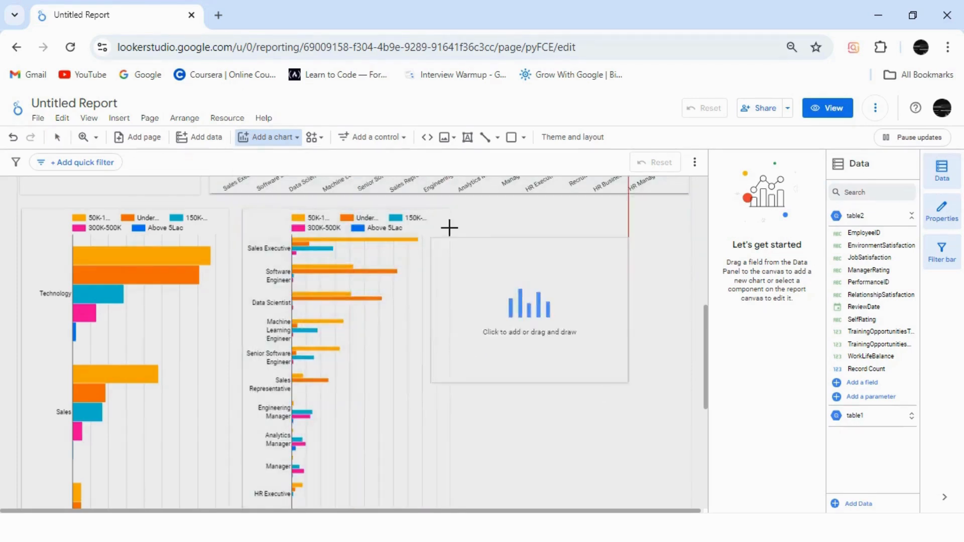
{"action": "key", "text": "Escape"}
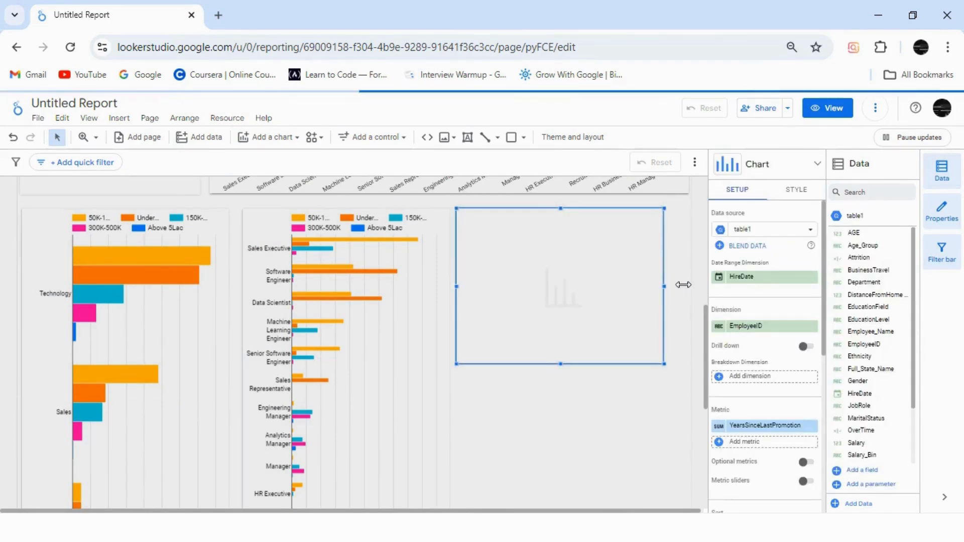
{"action": "left_click_drag", "start_coordinate": [683, 284], "coordinate": [684, 286]}
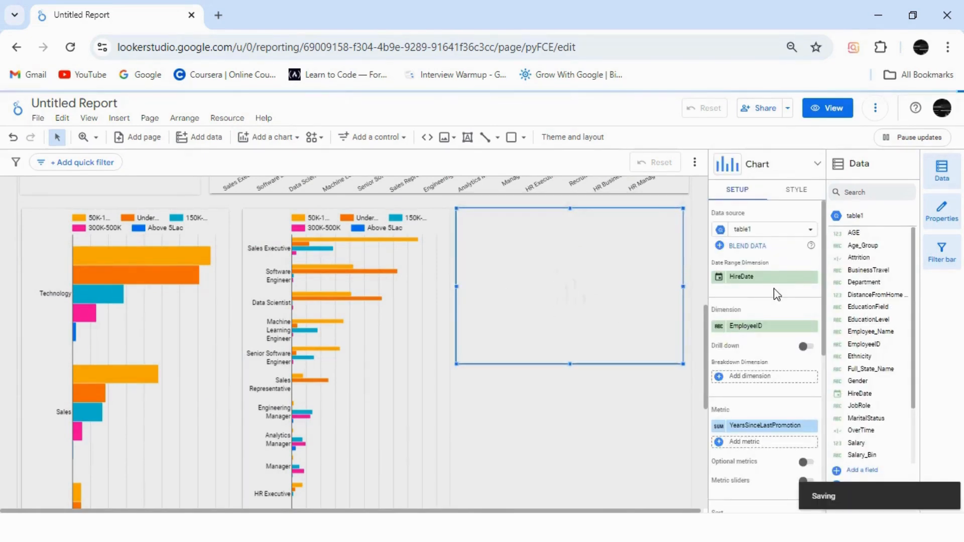
Step: Remove the HireDate date range dimension from the new column chart and set its dimension to EducationLevel
{"action": "left_click", "coordinate": [814, 277]}
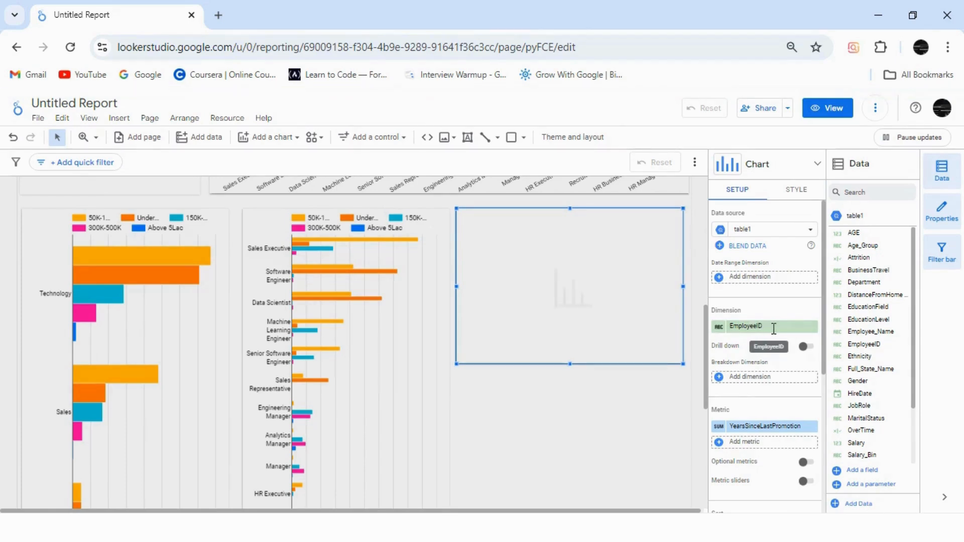
{"action": "left_click", "coordinate": [774, 329]}
{"action": "type", "text": "ed"}
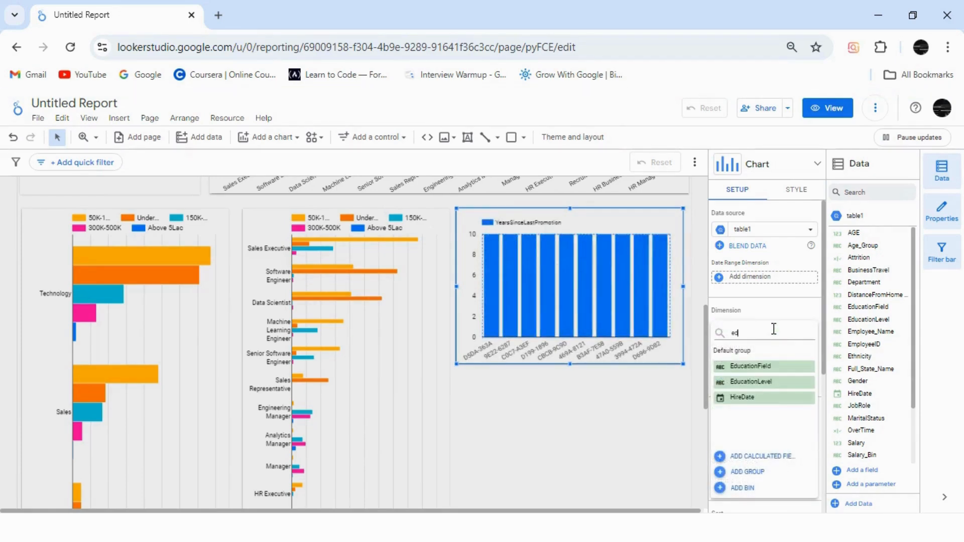
{"action": "left_click", "coordinate": [784, 383]}
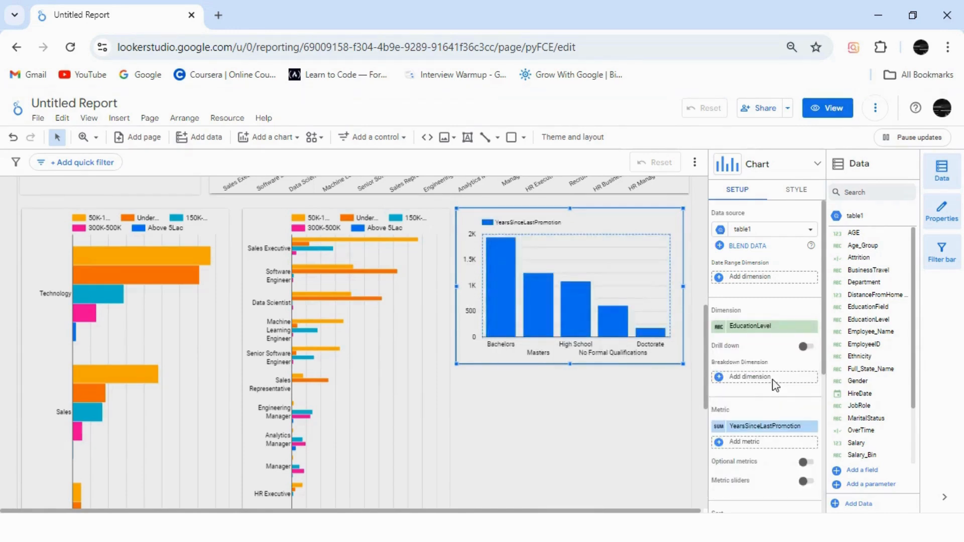
Step: Add Salary_Bin as the EducationLevel chart's breakdown dimension and set its metric to Record Count
{"action": "left_click", "coordinate": [775, 385]}
{"action": "type", "text": "sal"}
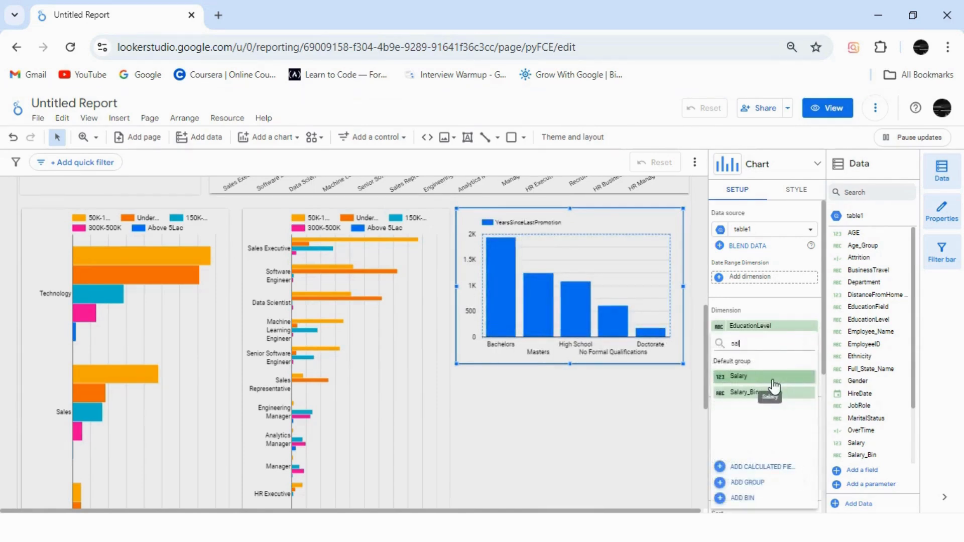
{"action": "left_click", "coordinate": [754, 394]}
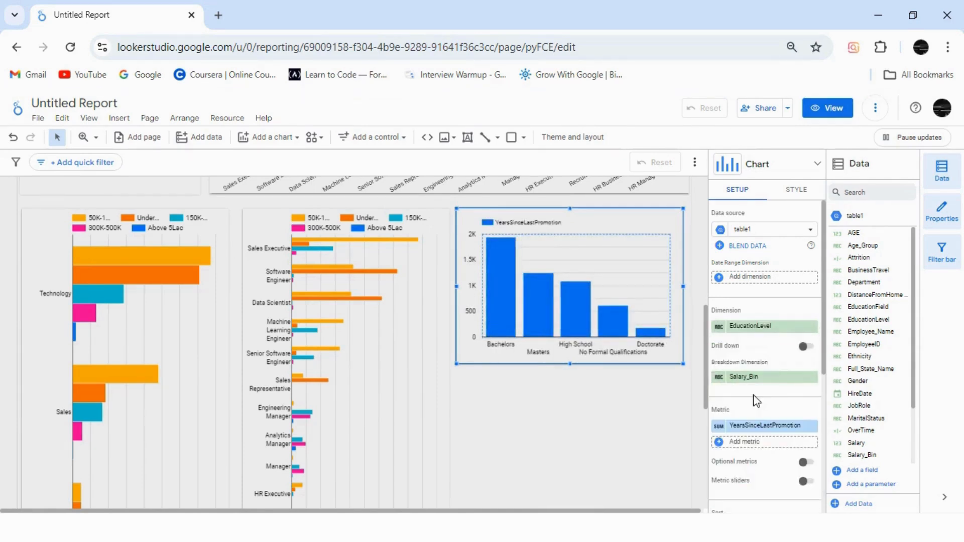
{"action": "left_click", "coordinate": [755, 428]}
{"action": "type", "text": "re"}
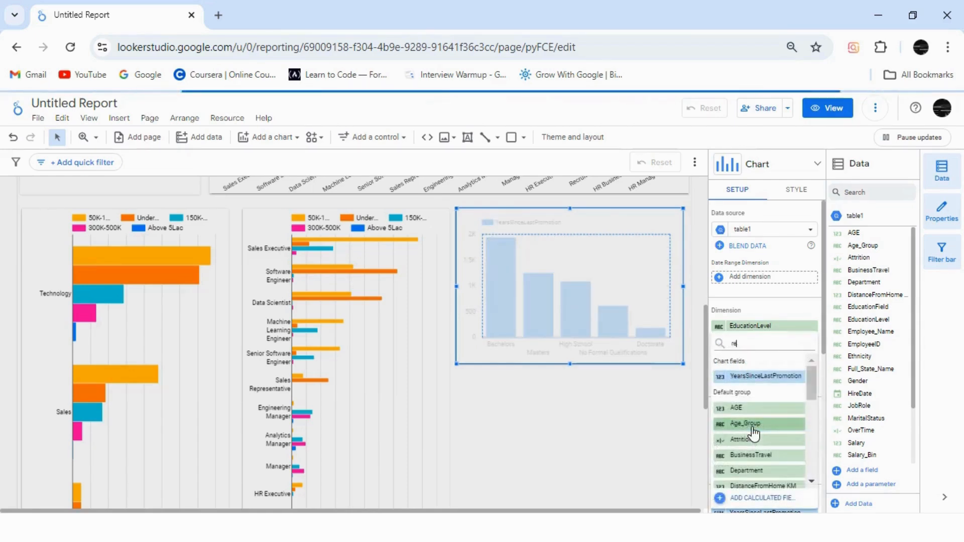
{"action": "left_click", "coordinate": [754, 394]}
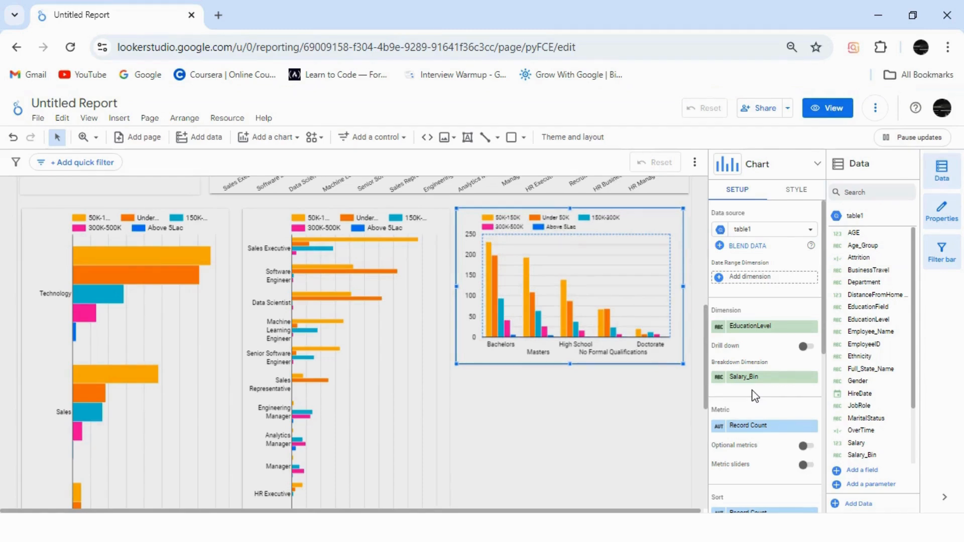
Step: Stretch the EducationLevel salary chart downward by about half its height
{"action": "left_click_drag", "start_coordinate": [706, 369], "coordinate": [704, 396]}
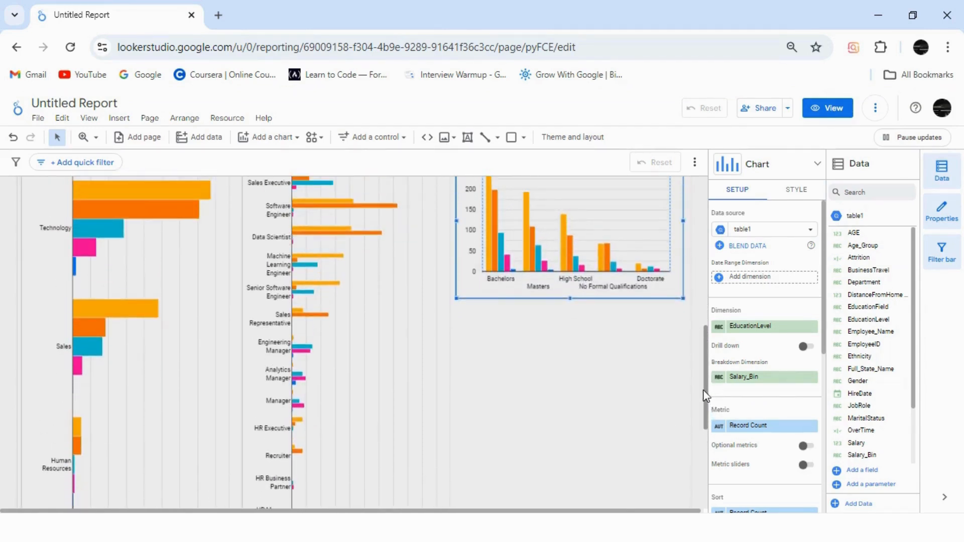
{"action": "left_click", "coordinate": [570, 302]}
{"action": "left_click", "coordinate": [569, 292]}
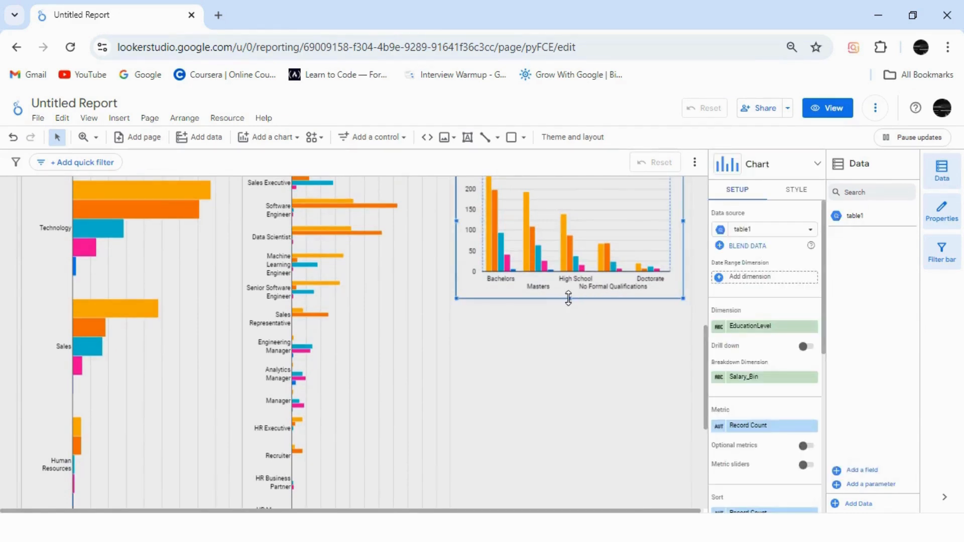
{"action": "left_click_drag", "start_coordinate": [569, 297], "coordinate": [572, 370]}
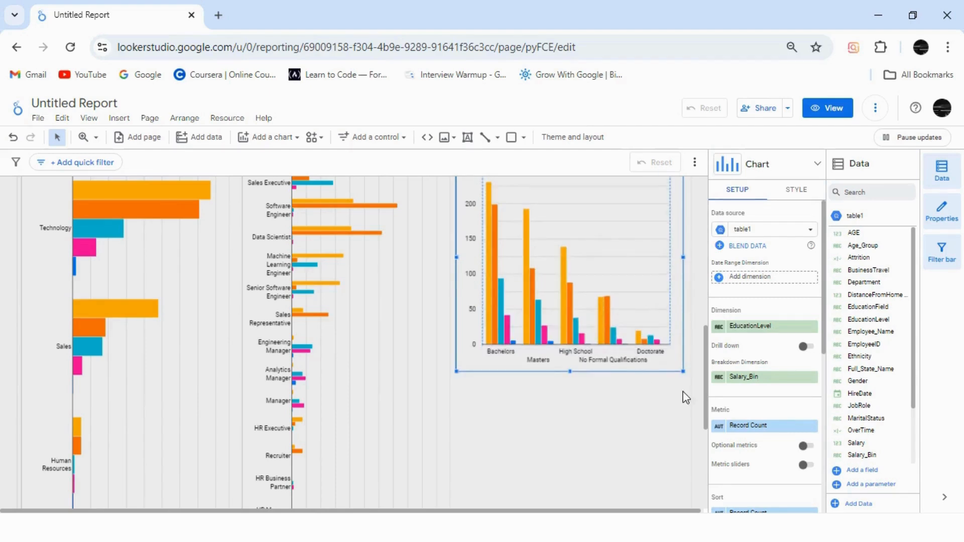
Step: Shorten the EducationLevel salary chart slightly by raising its lower edge
{"action": "mouse_move", "coordinate": [705, 390]}
{"action": "left_mouse_down"}
{"action": "mouse_move", "coordinate": [704, 423]}
{"action": "mouse_move", "coordinate": [702, 365]}
{"action": "mouse_move", "coordinate": [700, 381]}
{"action": "left_mouse_up"}
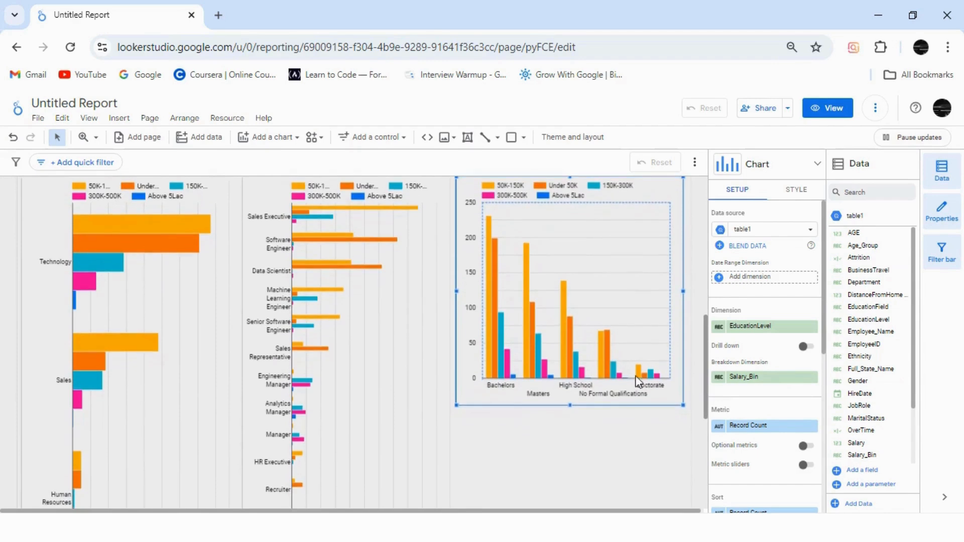
{"action": "left_click", "coordinate": [571, 407]}
{"action": "left_click", "coordinate": [573, 400]}
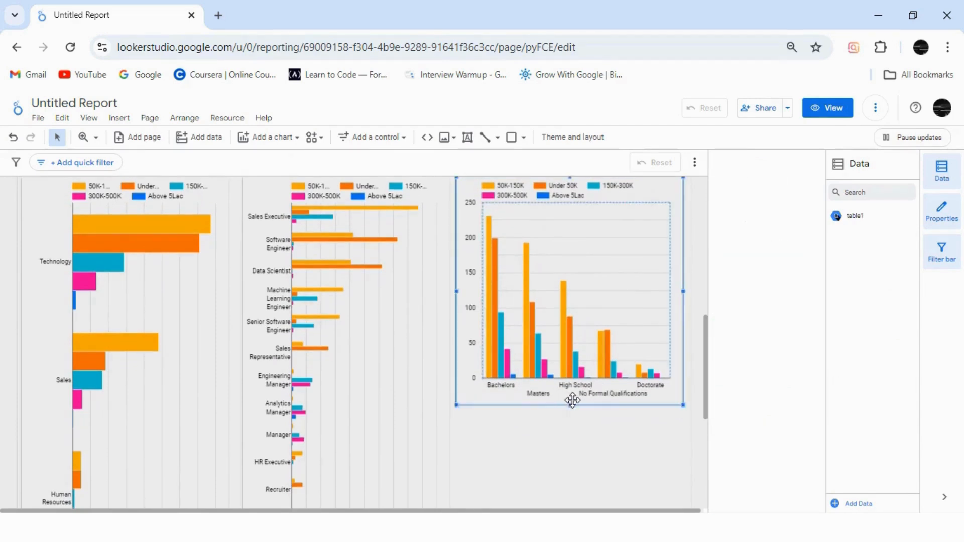
{"action": "left_click_drag", "start_coordinate": [578, 406], "coordinate": [570, 365]}
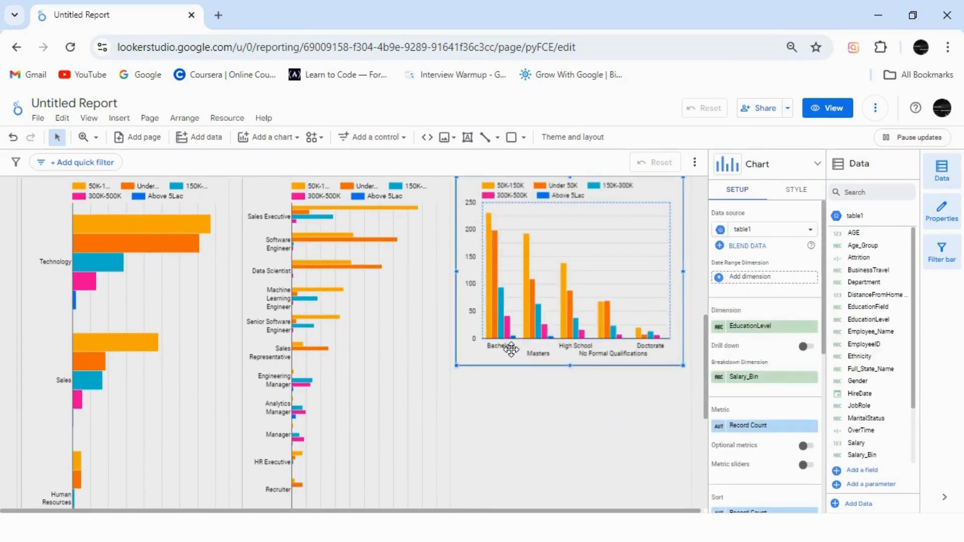
Step: Duplicate the EducationLevel salary chart and place the copy directly beneath the original, aligned with its sides
{"action": "left_click_drag", "start_coordinate": [523, 342], "coordinate": [525, 342]}
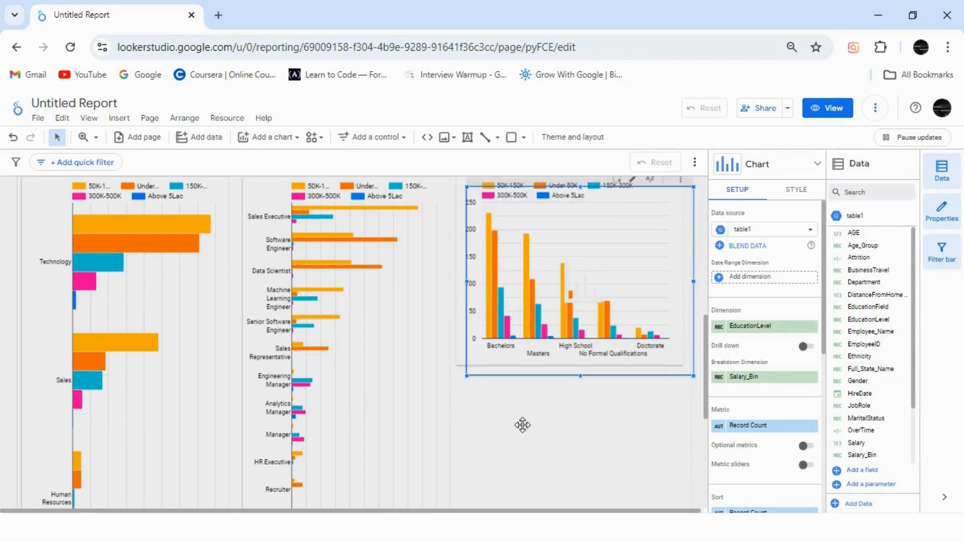
{"action": "left_click_drag", "start_coordinate": [523, 426], "coordinate": [561, 374]}
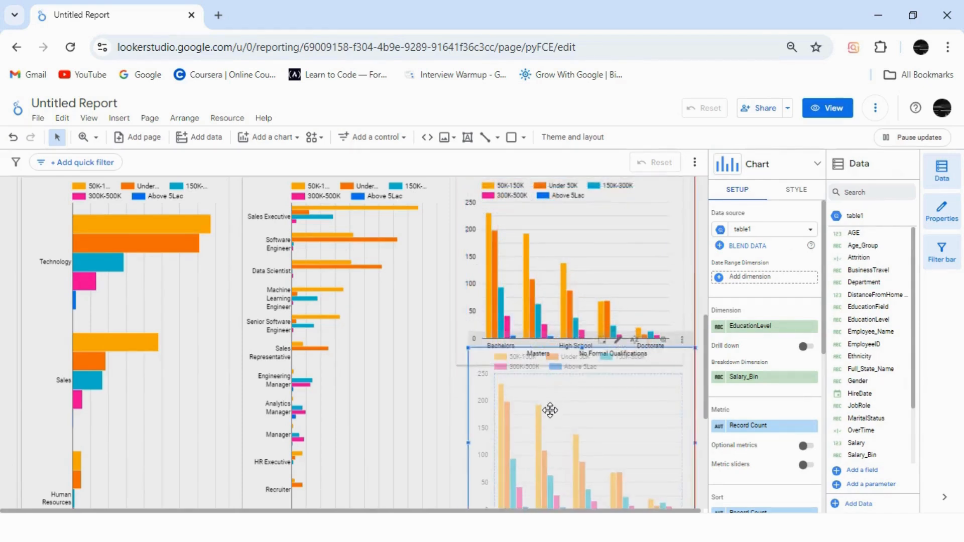
{"action": "mouse_move", "coordinate": [550, 410]}
{"action": "left_mouse_down"}
{"action": "mouse_move", "coordinate": [532, 454]}
{"action": "mouse_move", "coordinate": [551, 445]}
{"action": "mouse_move", "coordinate": [545, 415]}
{"action": "left_mouse_up"}
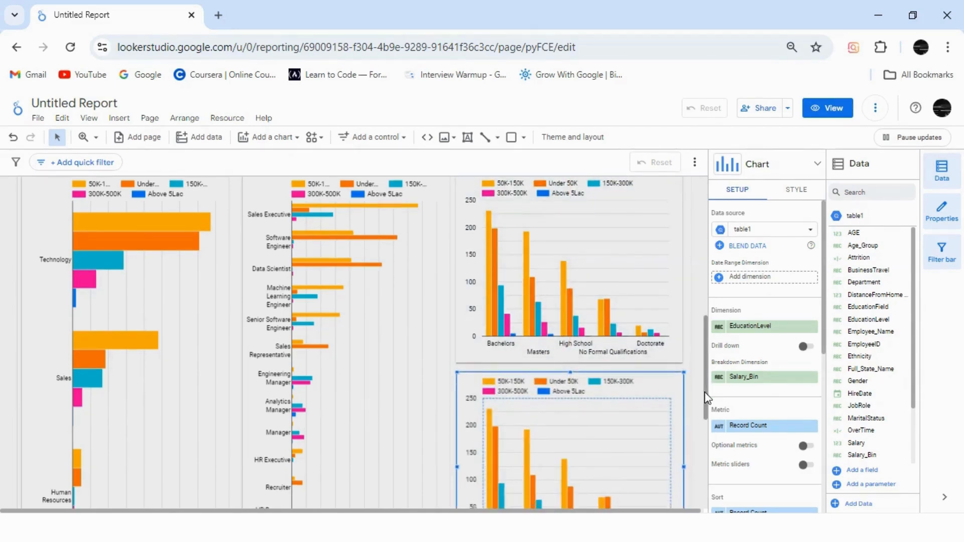
Step: Stretch the copied chart down to the JobRole salary chart's lower edge and set its dimension to EducationField
{"action": "scroll", "coordinate": [705, 419], "scroll_direction": "down", "scroll_amount": 3}
{"action": "left_click", "coordinate": [566, 428]}
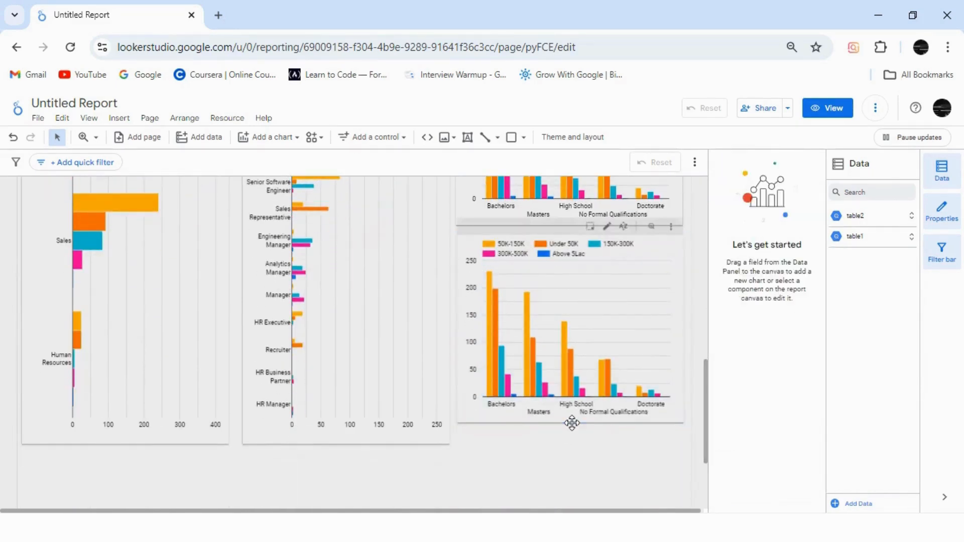
{"action": "left_click", "coordinate": [566, 418]}
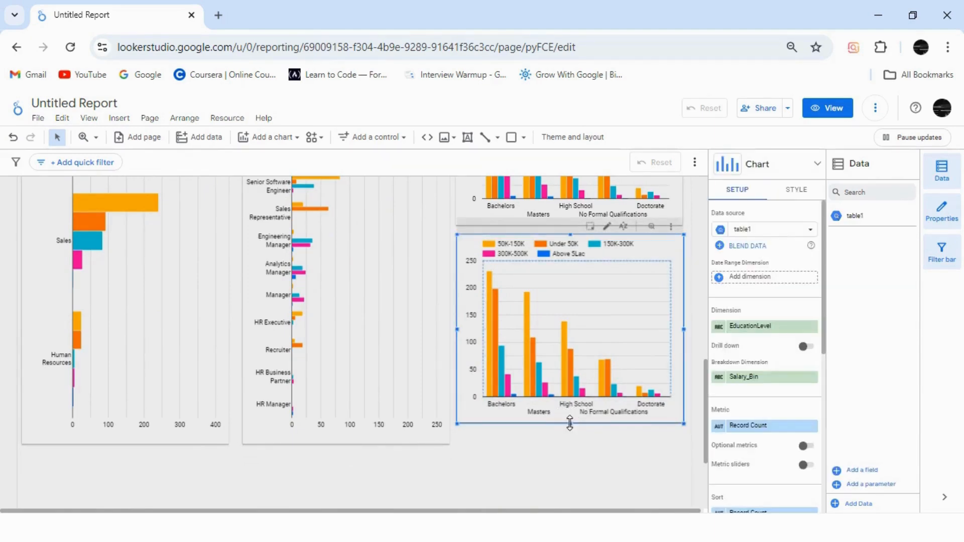
{"action": "left_click_drag", "start_coordinate": [568, 434], "coordinate": [569, 435]}
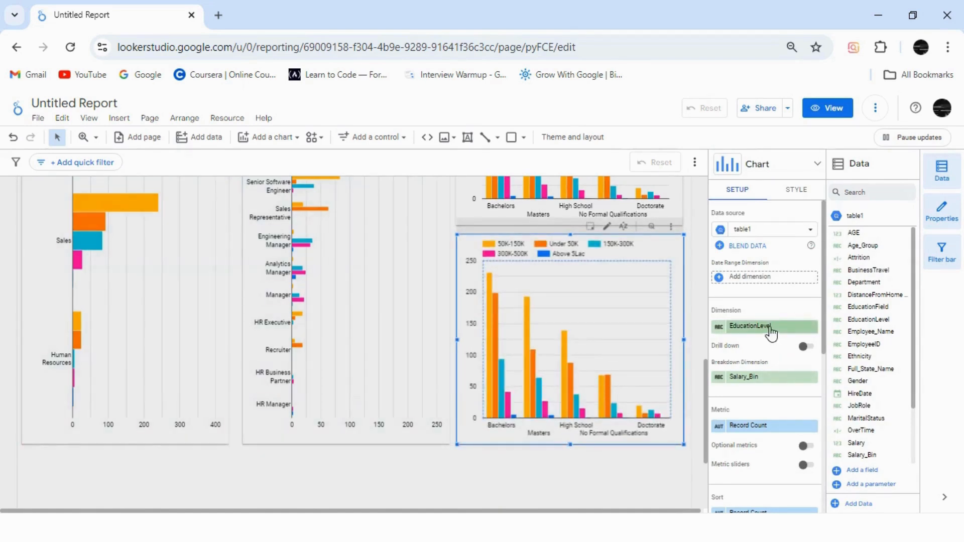
{"action": "left_click", "coordinate": [754, 326]}
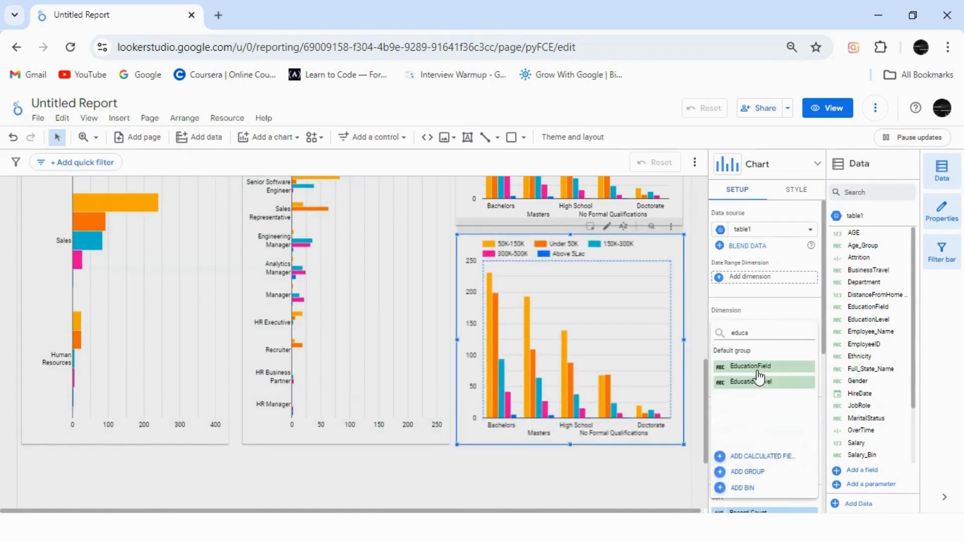
{"action": "left_click", "coordinate": [750, 369]}
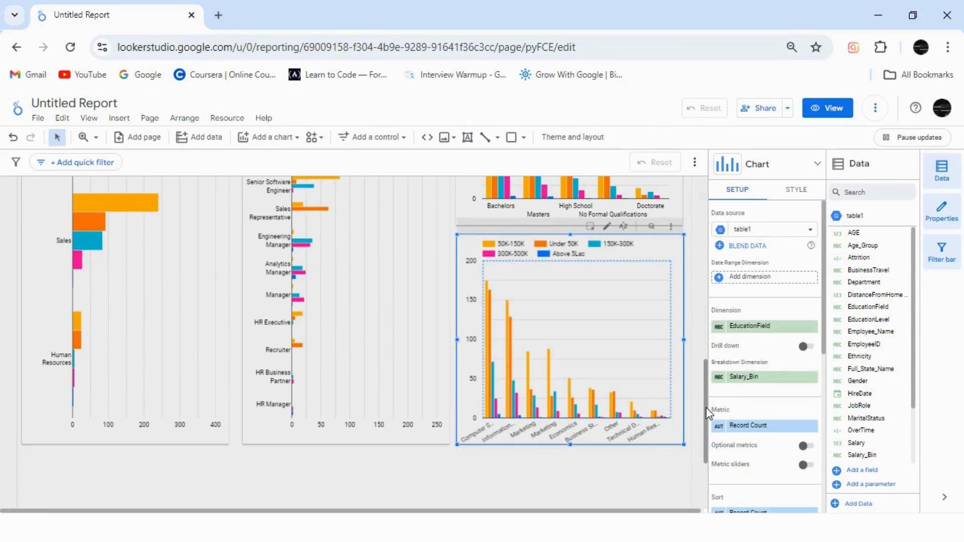
Step: Check the next question in the problem statement PDF, then add a column chart to the report below the Department salary chart
{"action": "left_click_drag", "start_coordinate": [707, 408], "coordinate": [719, 475]}
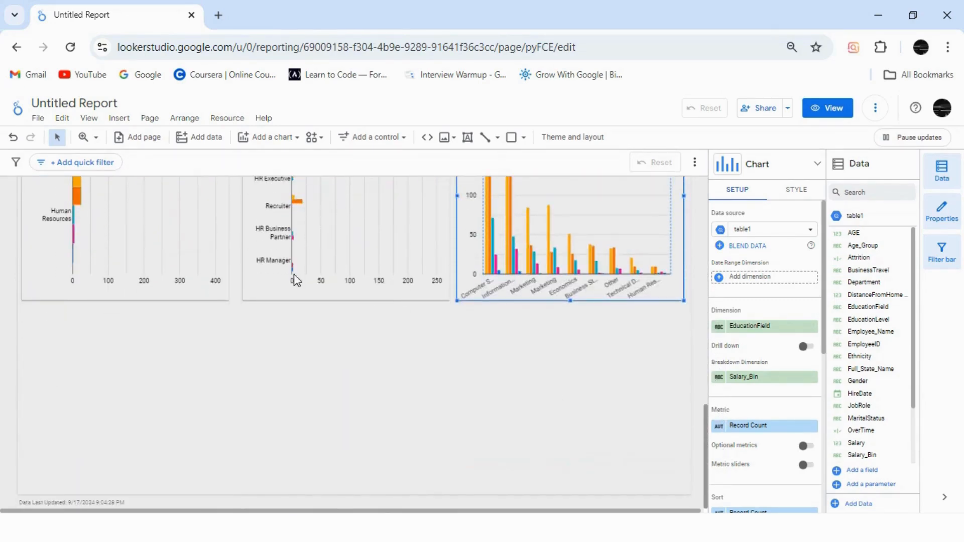
{"action": "left_click", "coordinate": [302, 339]}
{"action": "left_click", "coordinate": [409, 526]}
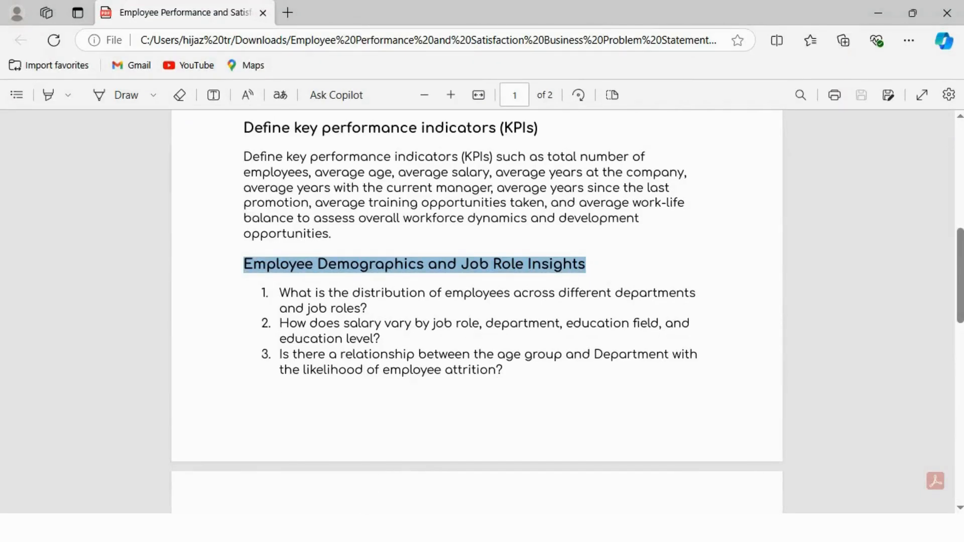
{"action": "left_click", "coordinate": [342, 452]}
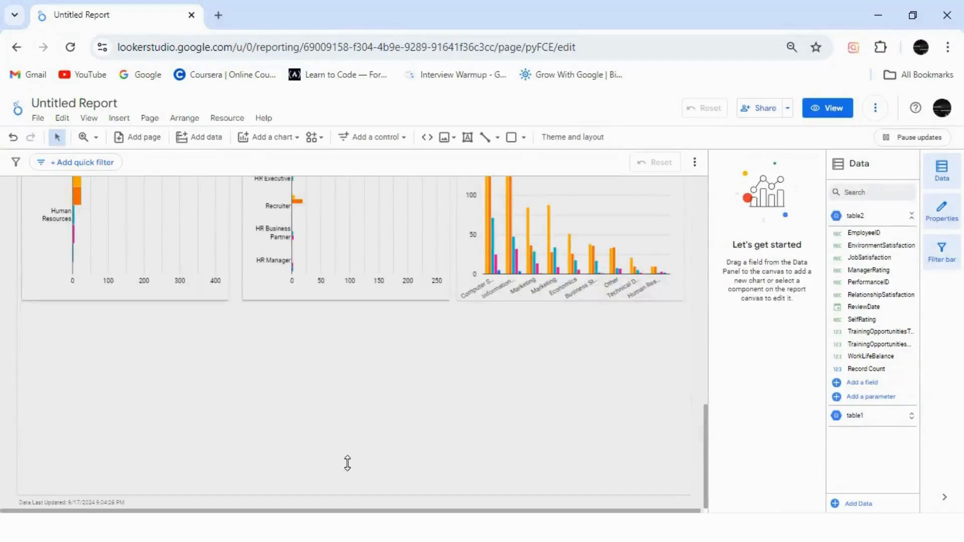
{"action": "left_click", "coordinate": [274, 140]}
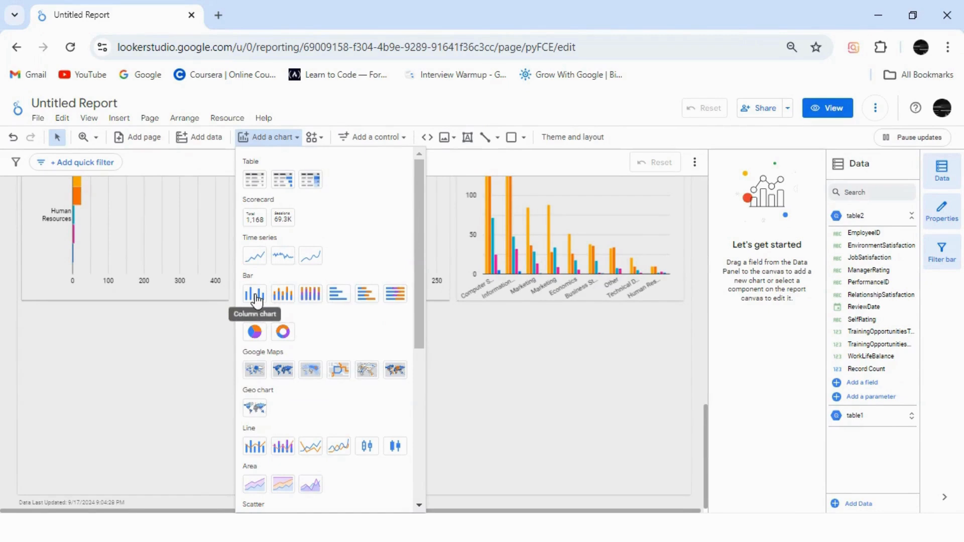
{"action": "left_click", "coordinate": [253, 294]}
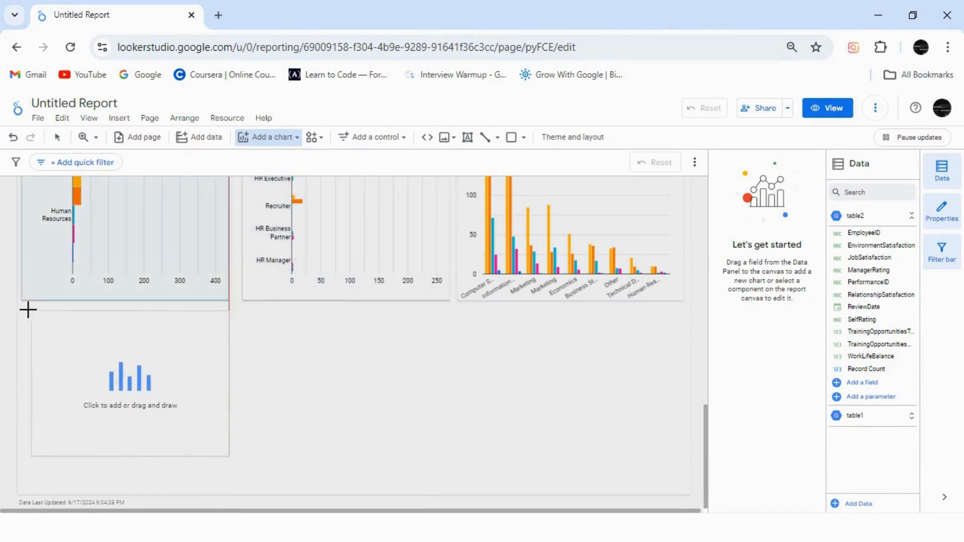
{"action": "key", "text": "Escape"}
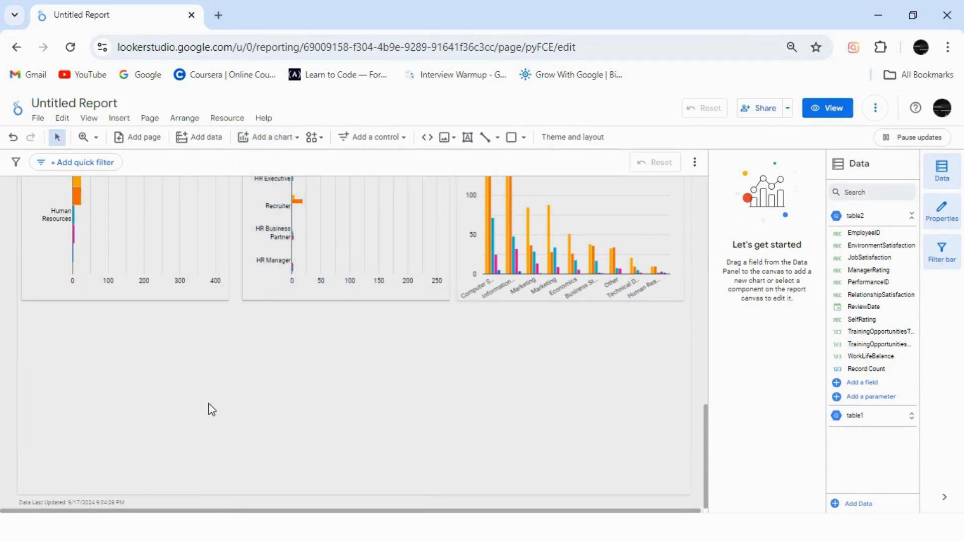
{"action": "left_click", "coordinate": [171, 409]}
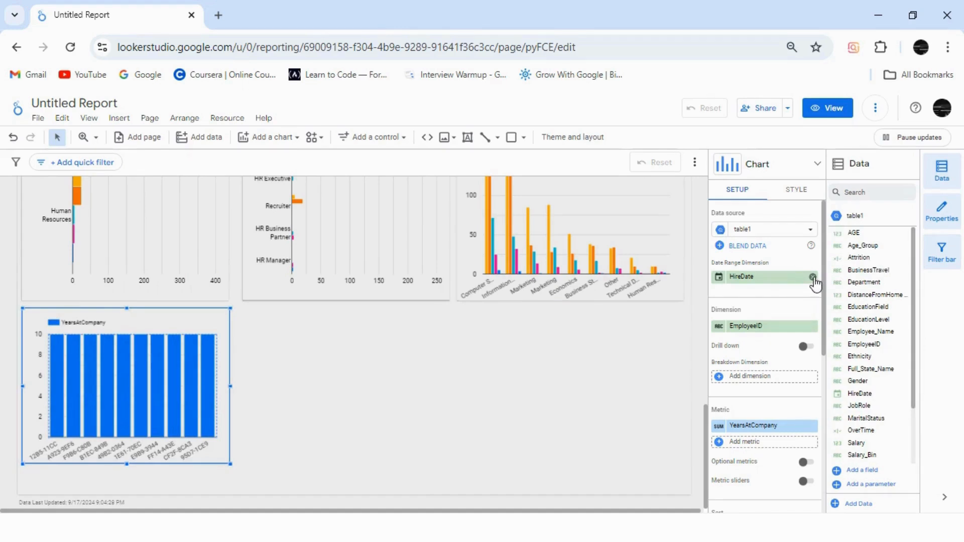
Step: Remove the HireDate date range dimension from the new column chart and set its dimension to Age_Group
{"action": "left_click", "coordinate": [812, 277]}
{"action": "left_click", "coordinate": [782, 327]}
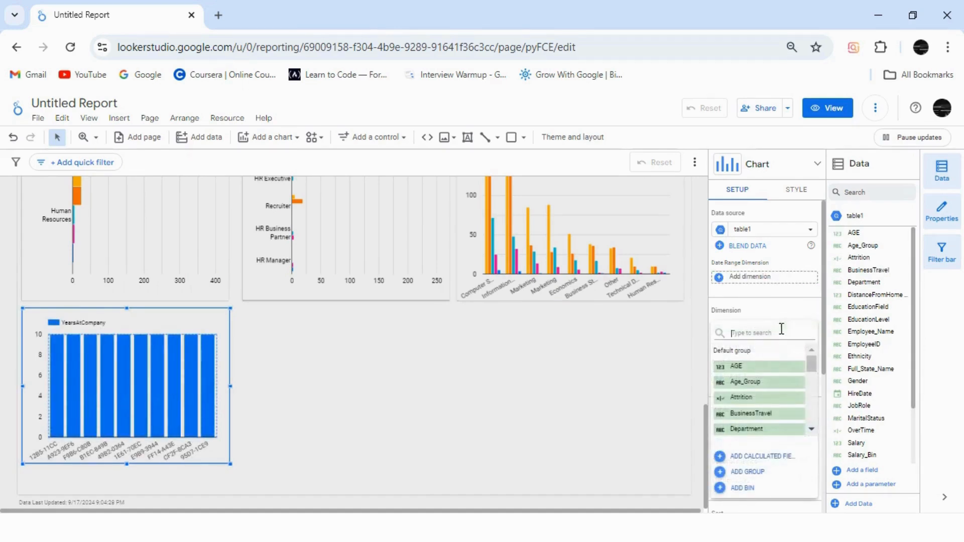
{"action": "left_click", "coordinate": [756, 387]}
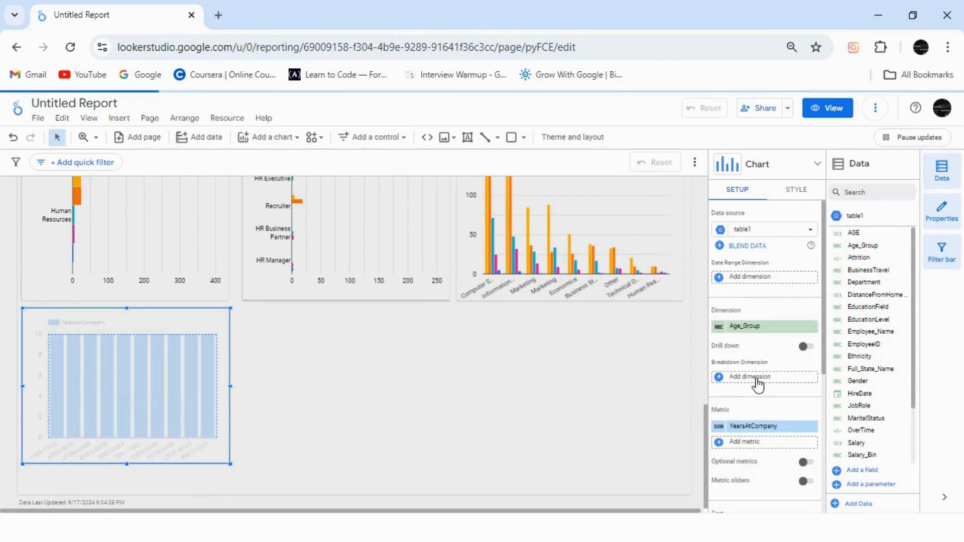
Step: Add Attrition as the Age_Group chart's breakdown dimension and set its metric to Record Count
{"action": "left_click", "coordinate": [757, 378]}
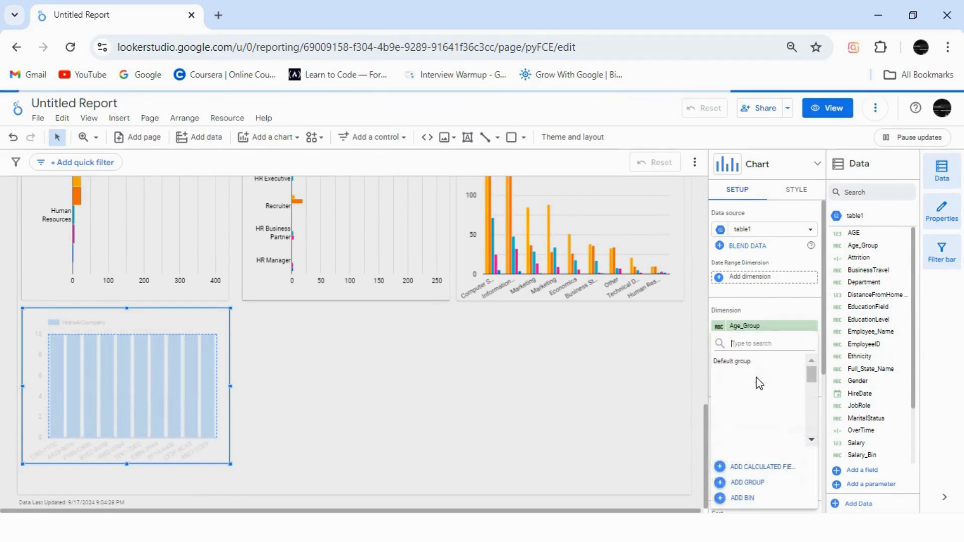
{"action": "type", "text": "att"}
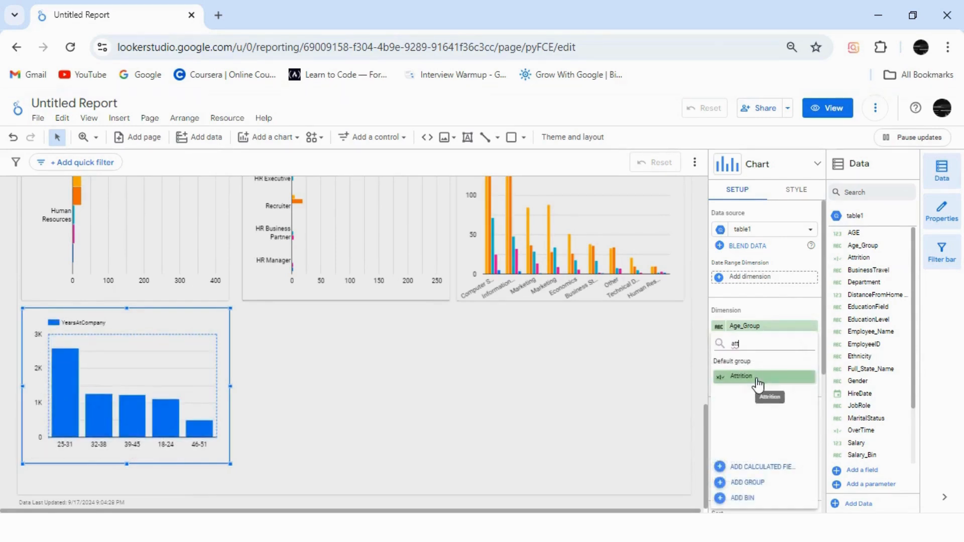
{"action": "left_click", "coordinate": [758, 385]}
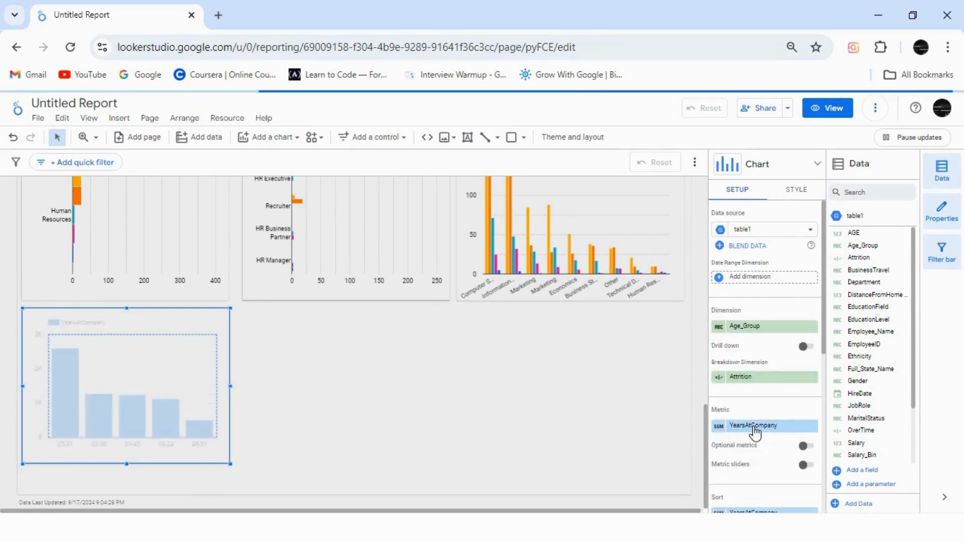
{"action": "left_click", "coordinate": [755, 427]}
{"action": "type", "text": "rec"}
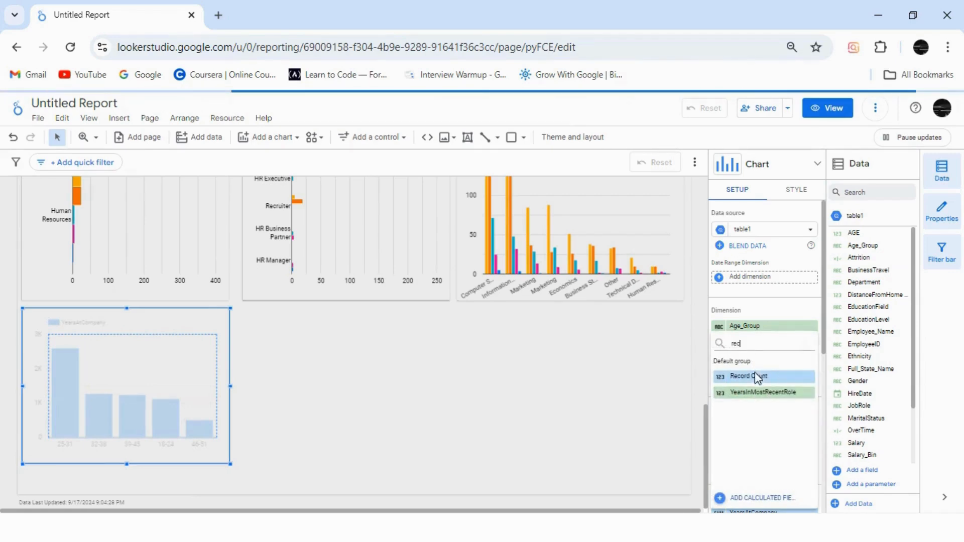
{"action": "left_click", "coordinate": [757, 377]}
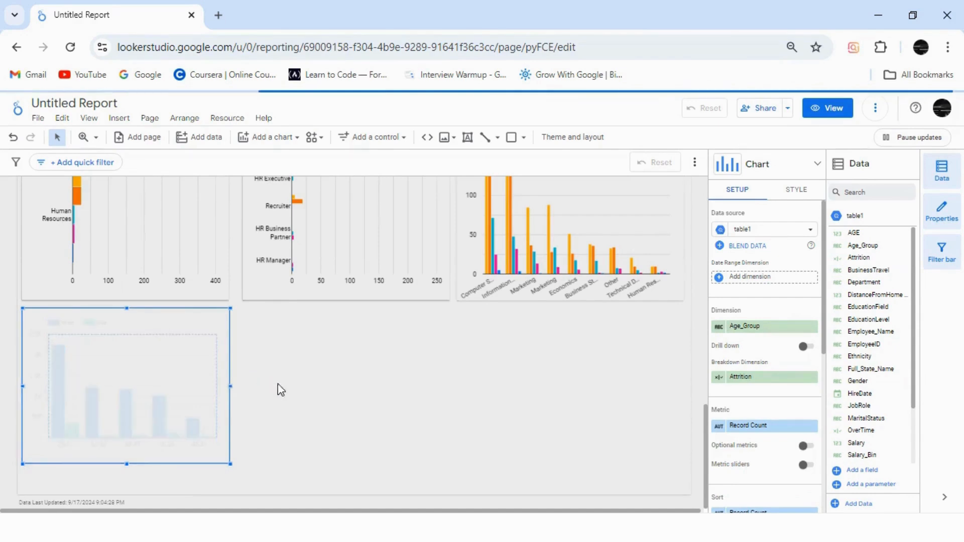
Step: Widen the Age_Group attrition chart to about half the page width and move it down to the page's lower edge
{"action": "left_click_drag", "start_coordinate": [231, 386], "coordinate": [343, 388]}
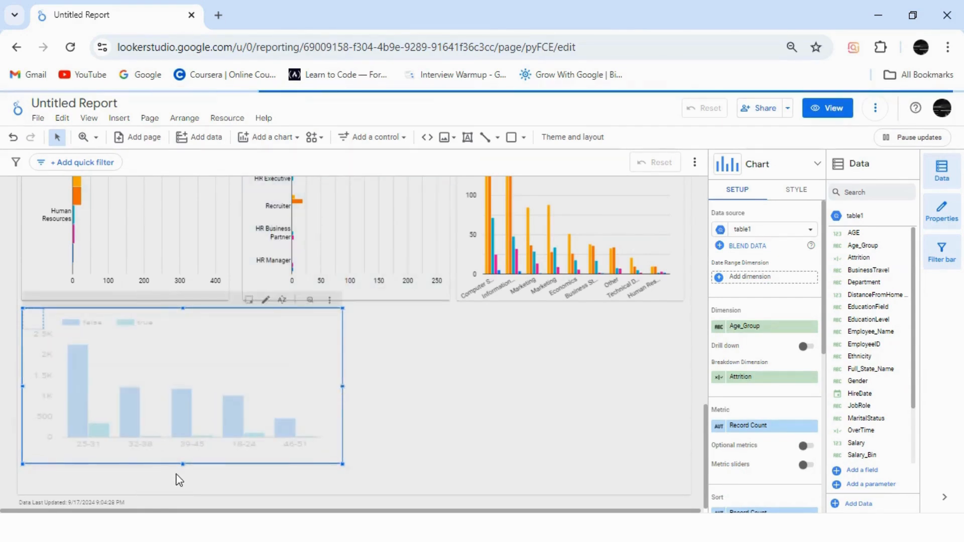
{"action": "mouse_move", "coordinate": [197, 415]}
{"action": "left_mouse_down"}
{"action": "mouse_move", "coordinate": [198, 460]}
{"action": "mouse_move", "coordinate": [211, 420]}
{"action": "mouse_move", "coordinate": [204, 417]}
{"action": "mouse_move", "coordinate": [200, 432]}
{"action": "left_mouse_up"}
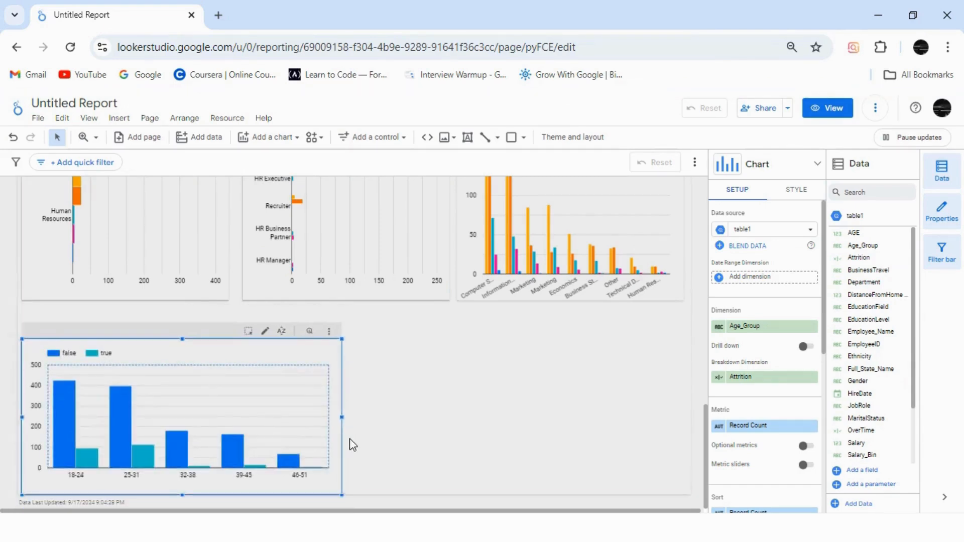
{"action": "left_click", "coordinate": [367, 444]}
{"action": "left_click", "coordinate": [310, 417]}
{"action": "left_click_drag", "start_coordinate": [343, 417], "coordinate": [378, 417]}
{"action": "left_click", "coordinate": [435, 436]}
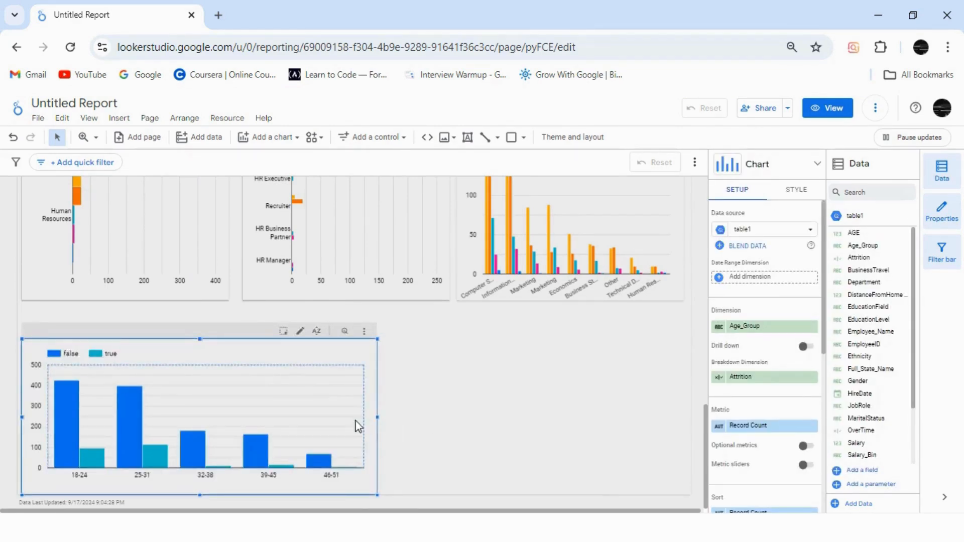
Step: Duplicate the Age_Group attrition chart and place the copy level with it, flush with the page's right edge
{"action": "left_click", "coordinate": [350, 420]}
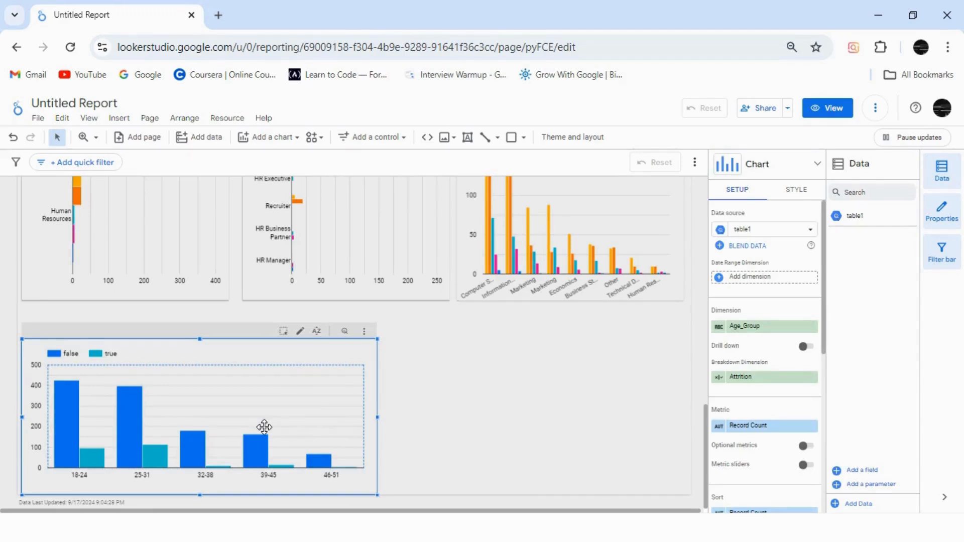
{"action": "left_click_drag", "start_coordinate": [264, 427], "coordinate": [367, 426]}
{"action": "left_click_drag", "start_coordinate": [498, 432], "coordinate": [571, 415]}
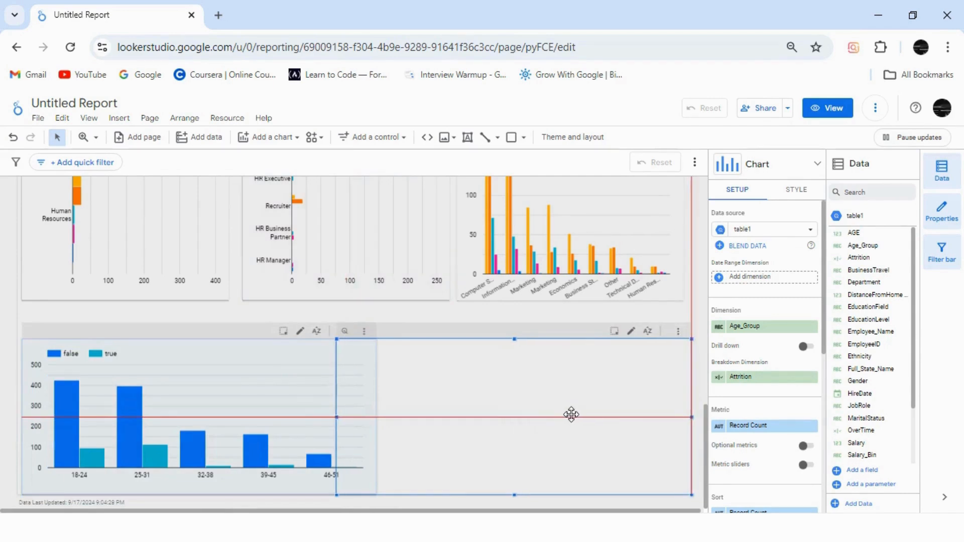
{"action": "left_click_drag", "start_coordinate": [770, 361], "coordinate": [771, 358]}
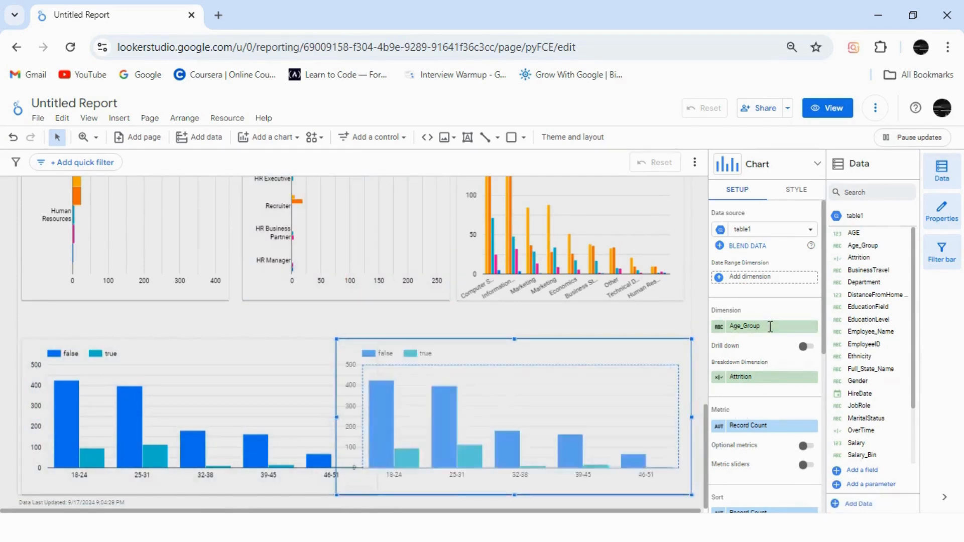
Step: Set the copied attrition chart's dimension to Department and narrow it until it clears the Age_Group chart
{"action": "left_click", "coordinate": [771, 327]}
{"action": "type", "text": "depa"}
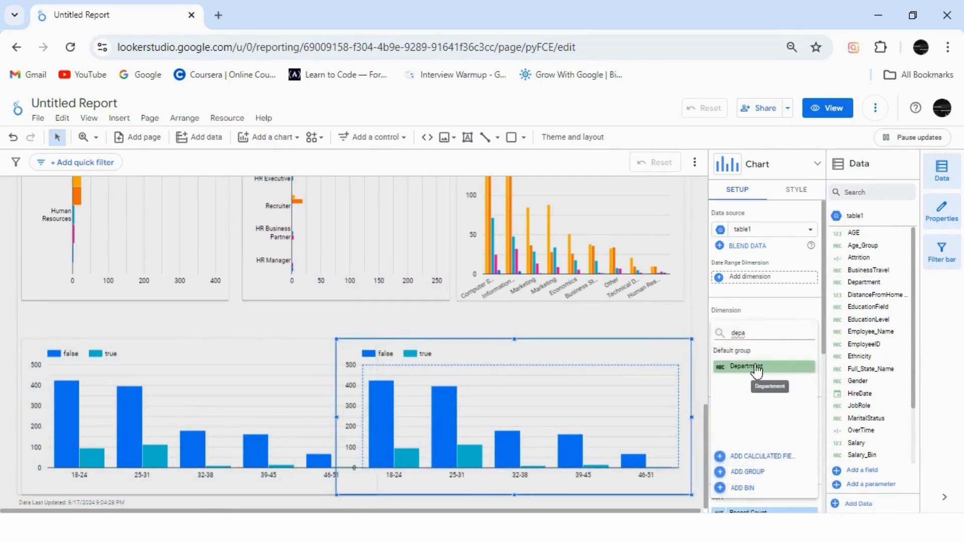
{"action": "left_click", "coordinate": [754, 368]}
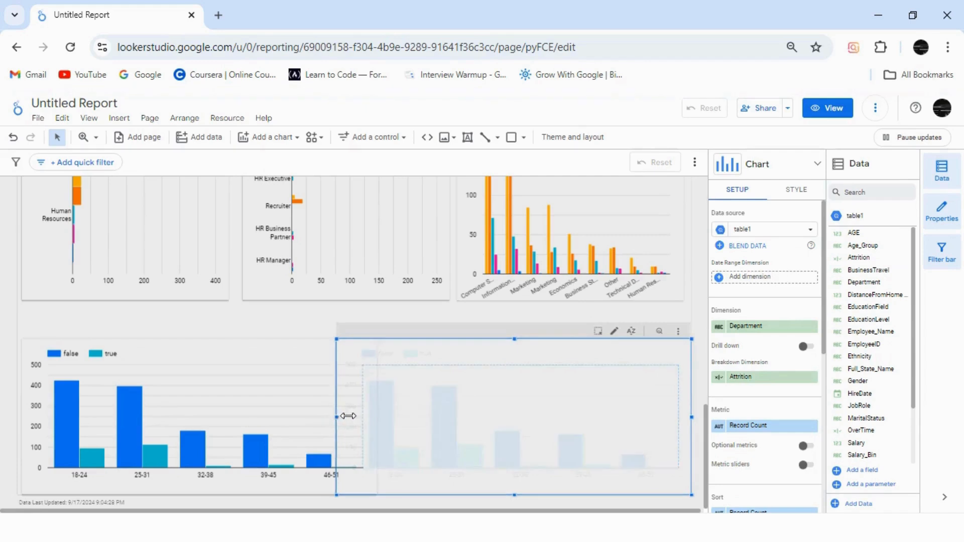
{"action": "left_click_drag", "start_coordinate": [362, 415], "coordinate": [385, 414]}
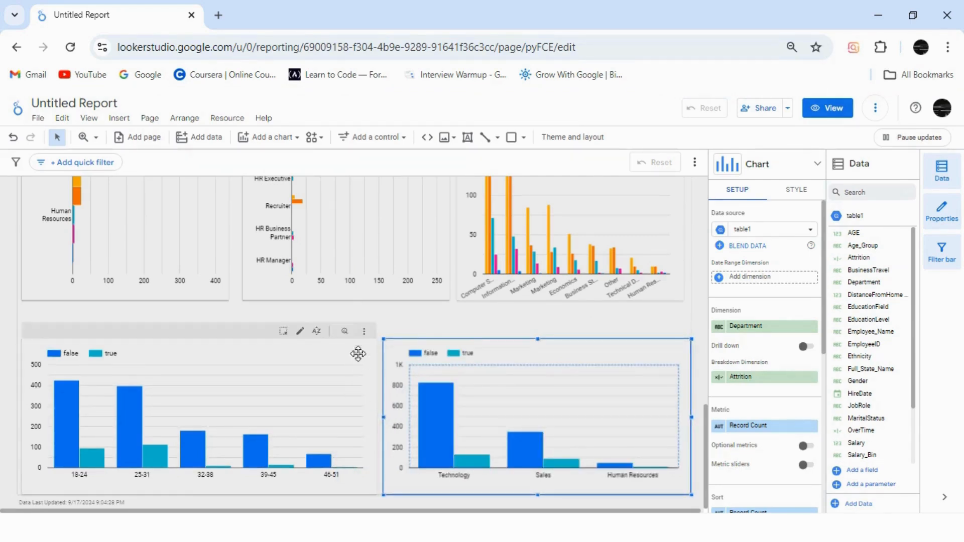
{"action": "left_click", "coordinate": [396, 326]}
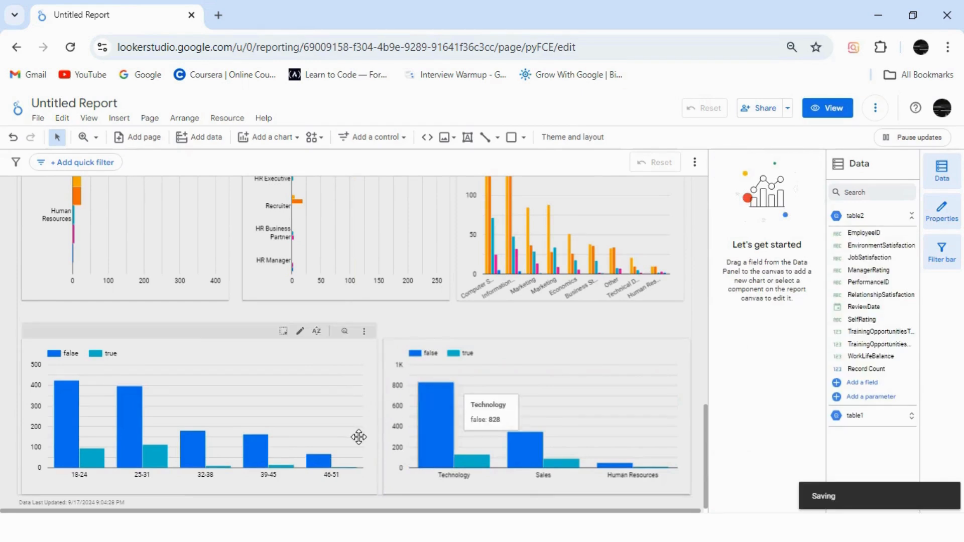
Step: Narrow the Age_Group attrition chart and widen the Department attrition chart toward it, leaving a small gap between the two
{"action": "left_click", "coordinate": [382, 422]}
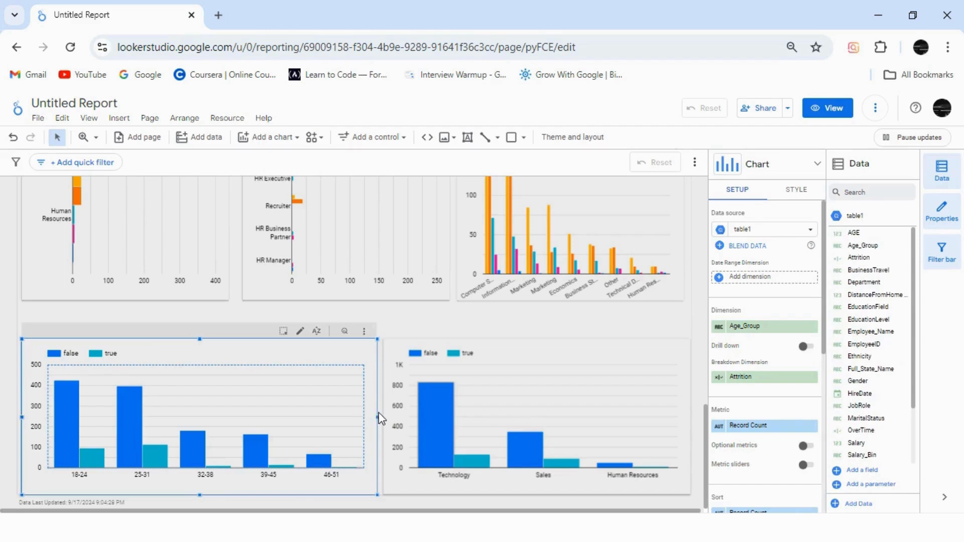
{"action": "left_click_drag", "start_coordinate": [378, 417], "coordinate": [358, 415]}
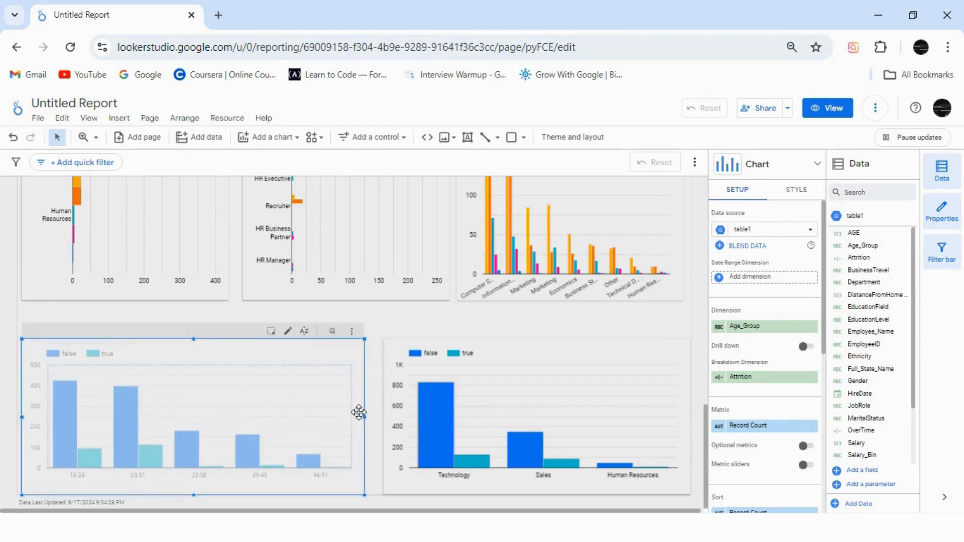
{"action": "left_click", "coordinate": [391, 412]}
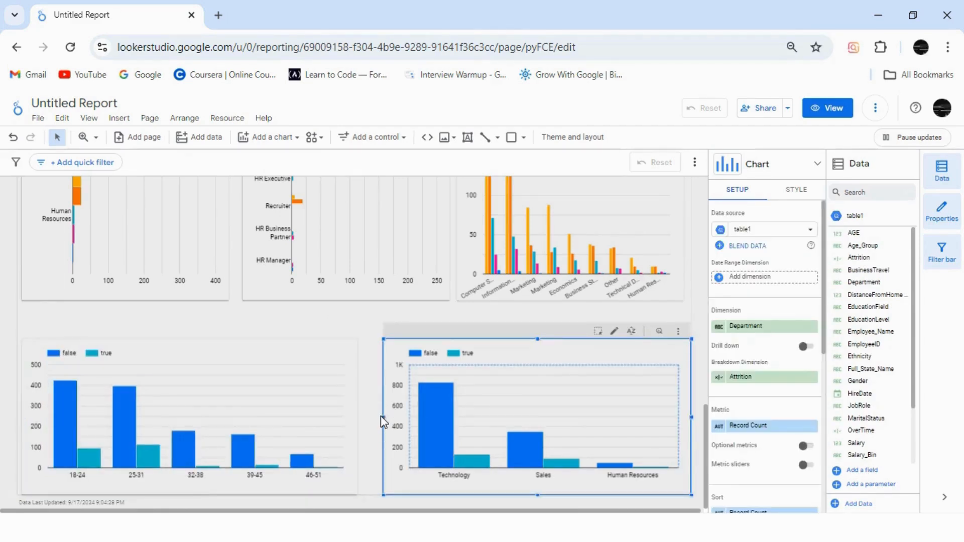
{"action": "left_click_drag", "start_coordinate": [383, 413], "coordinate": [369, 415]}
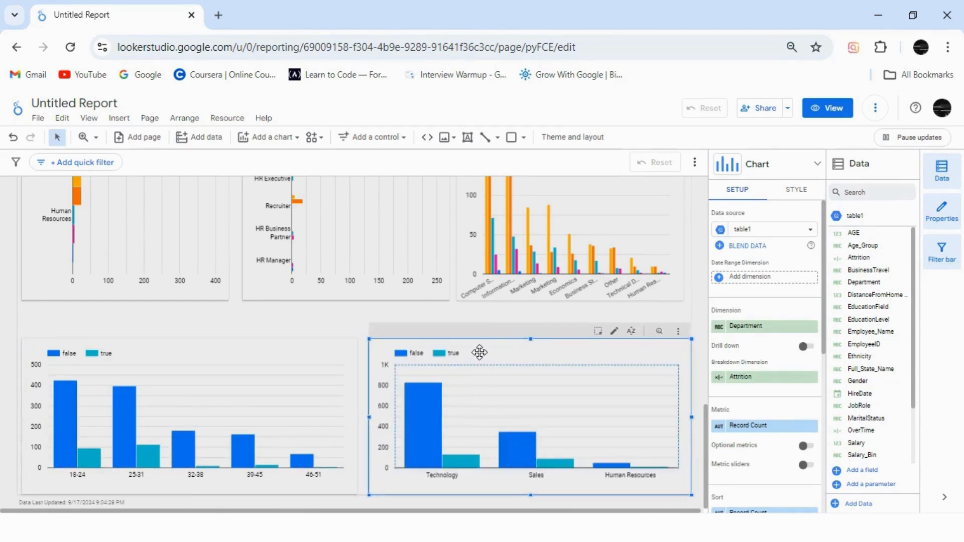
{"action": "left_click", "coordinate": [694, 420]}
Step: Try the stacked bar chart type on the Department salary chart and switch it back to the plain bar type
{"action": "left_click_drag", "start_coordinate": [704, 430], "coordinate": [712, 327]}
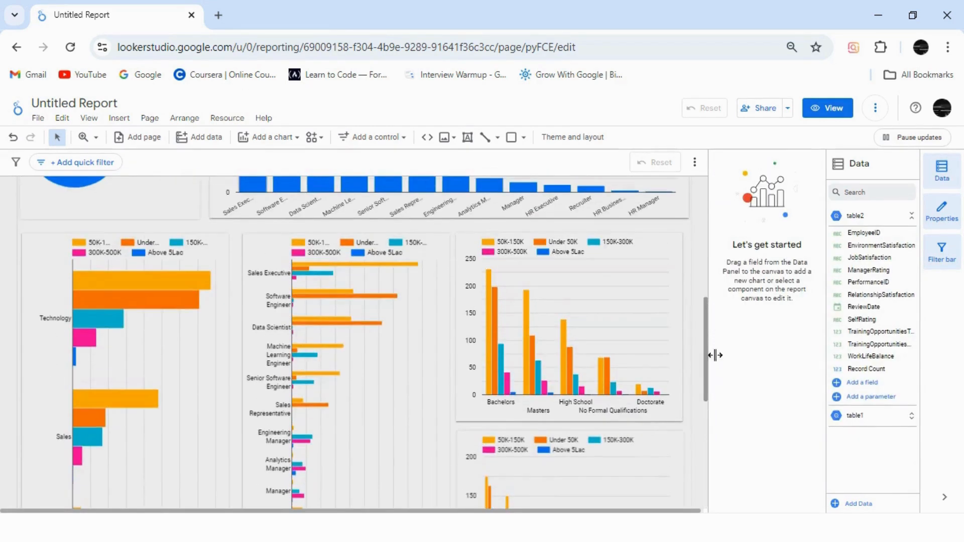
{"action": "left_click", "coordinate": [171, 364]}
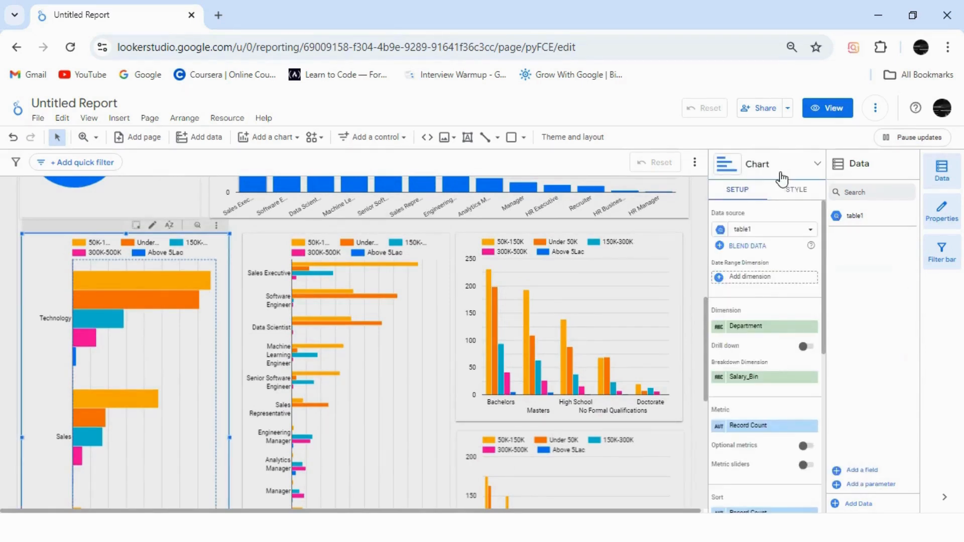
{"action": "left_click", "coordinate": [782, 177]}
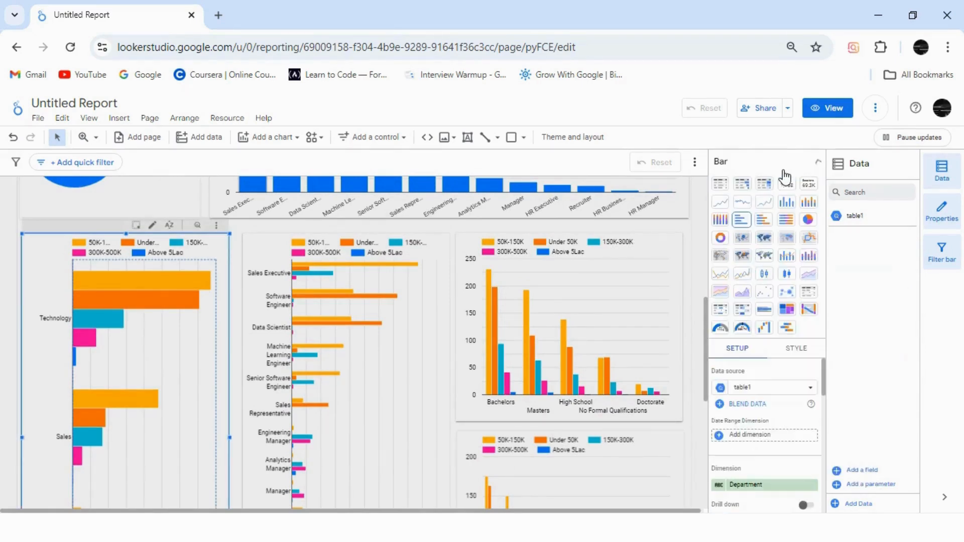
{"action": "left_click", "coordinate": [765, 221]}
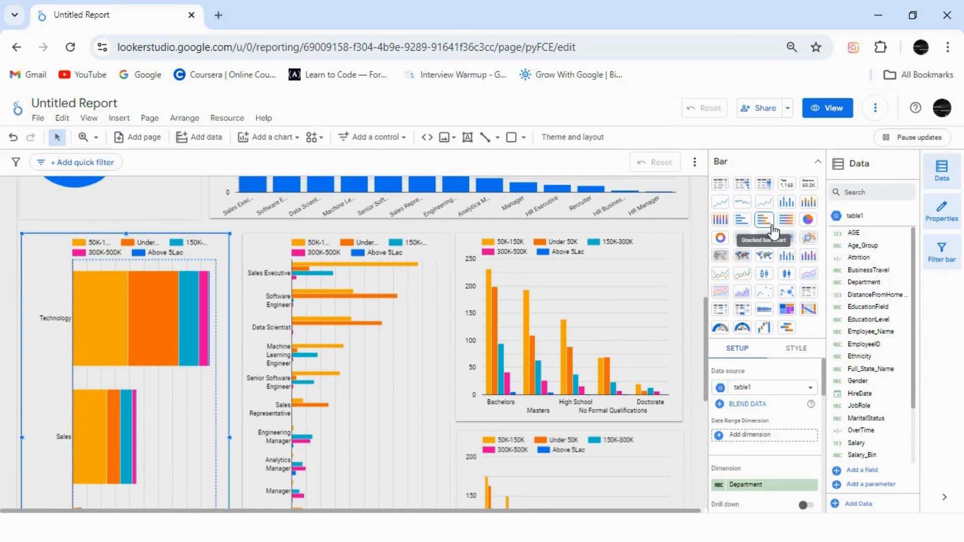
{"action": "left_click", "coordinate": [744, 224]}
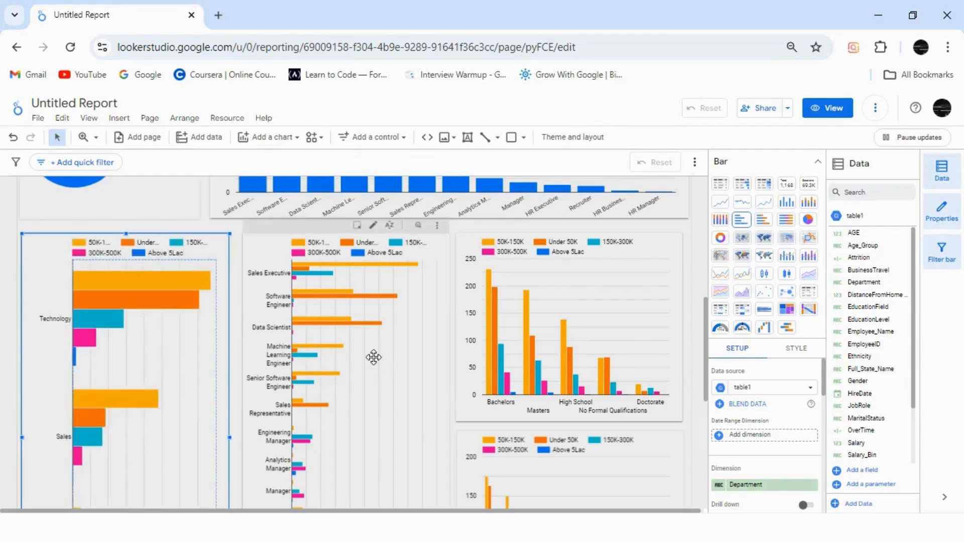
Step: Change the JobRole salary chart to a stacked bar chart and the EducationLevel salary chart to a stacked column chart
{"action": "left_click", "coordinate": [374, 358]}
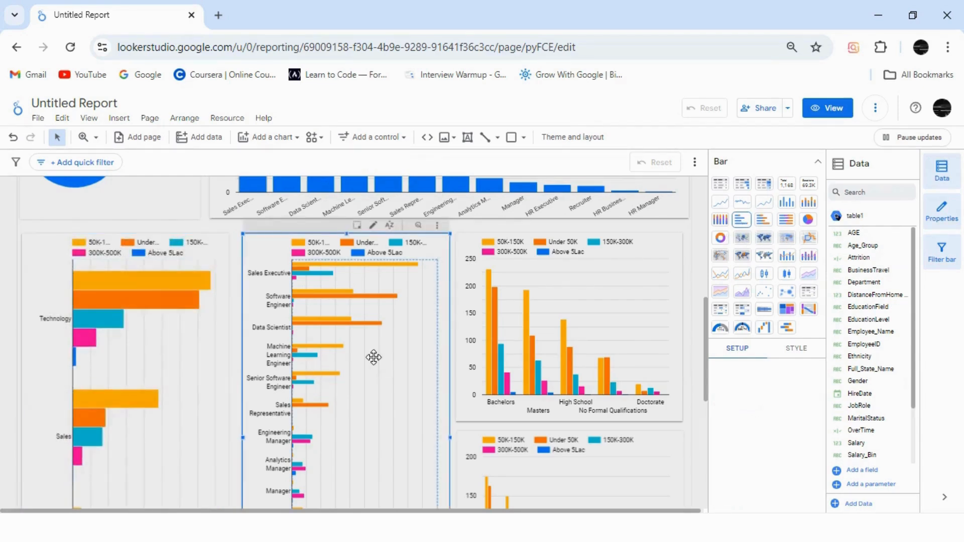
{"action": "left_click", "coordinate": [766, 225]}
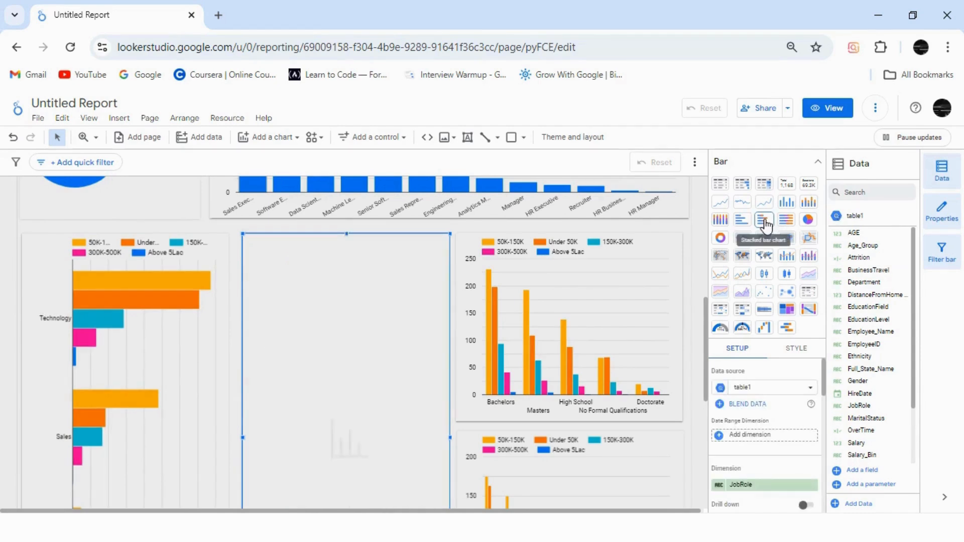
{"action": "left_click", "coordinate": [624, 320]}
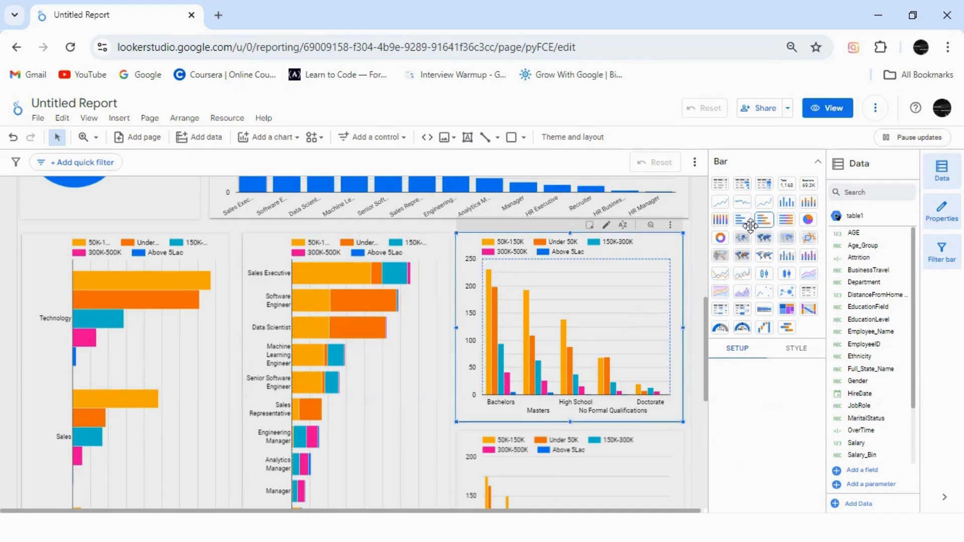
{"action": "left_click", "coordinate": [808, 206]}
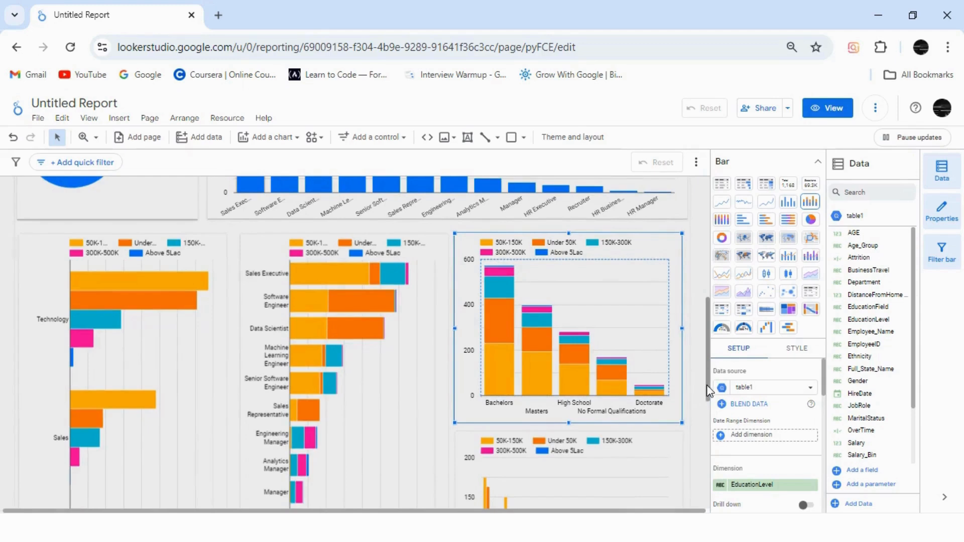
Step: Change the EducationField salary chart to a stacked column chart
{"action": "scroll", "coordinate": [706, 418], "scroll_direction": "down", "scroll_amount": 2}
{"action": "scroll", "coordinate": [706, 425], "scroll_direction": "down", "scroll_amount": 2}
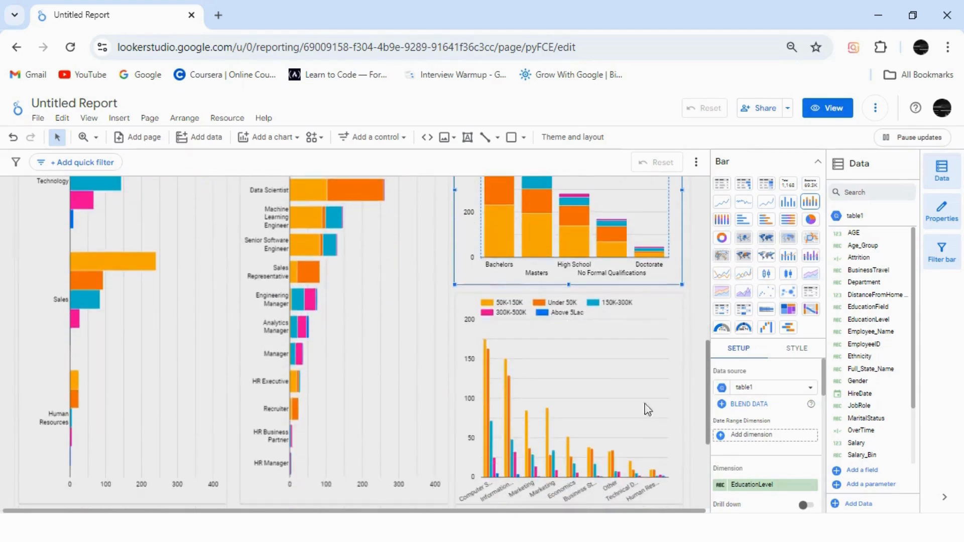
{"action": "left_click", "coordinate": [605, 388]}
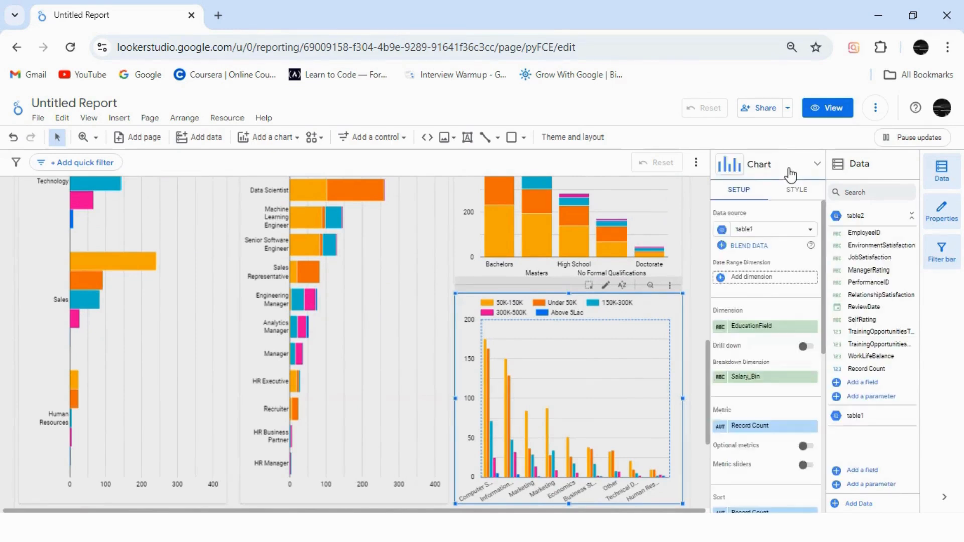
{"action": "left_click", "coordinate": [790, 172]}
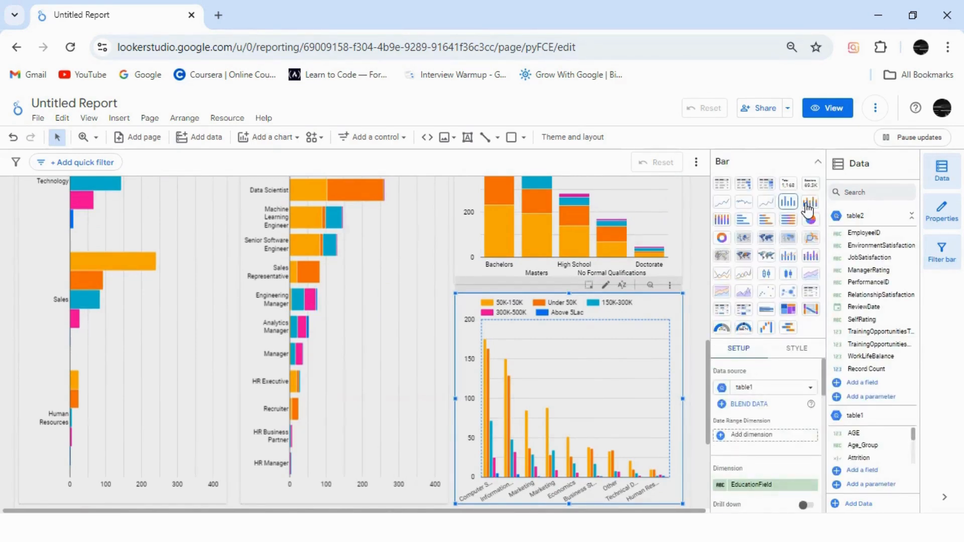
{"action": "left_click", "coordinate": [808, 210]}
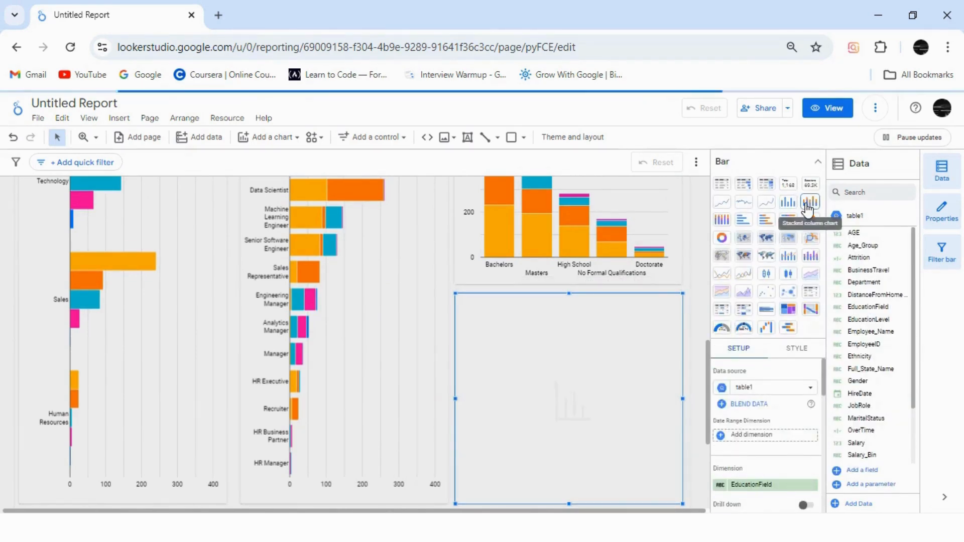
Step: Preview the report in view mode, check the charts and the scorecards at its start, and return to editing
{"action": "left_click", "coordinate": [827, 112]}
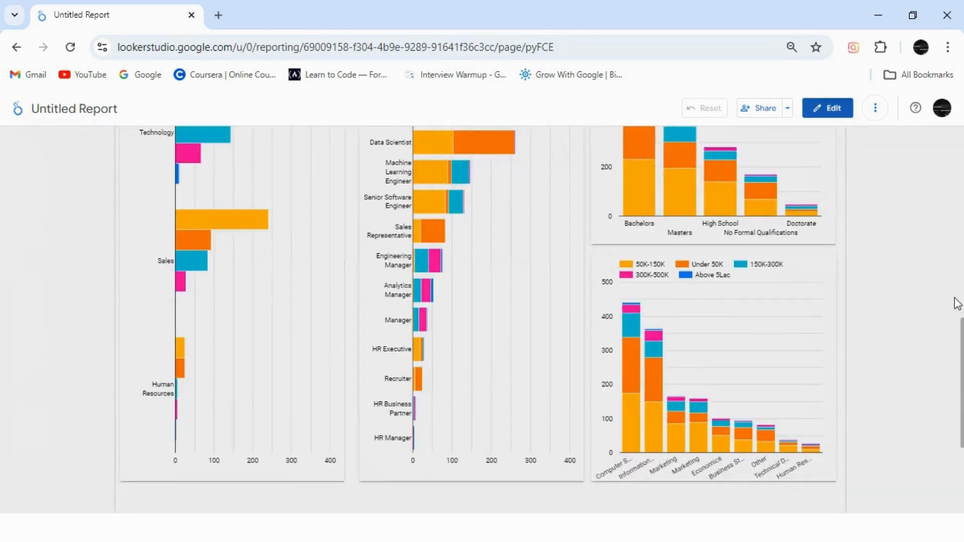
{"action": "left_click_drag", "start_coordinate": [962, 354], "coordinate": [958, 137]}
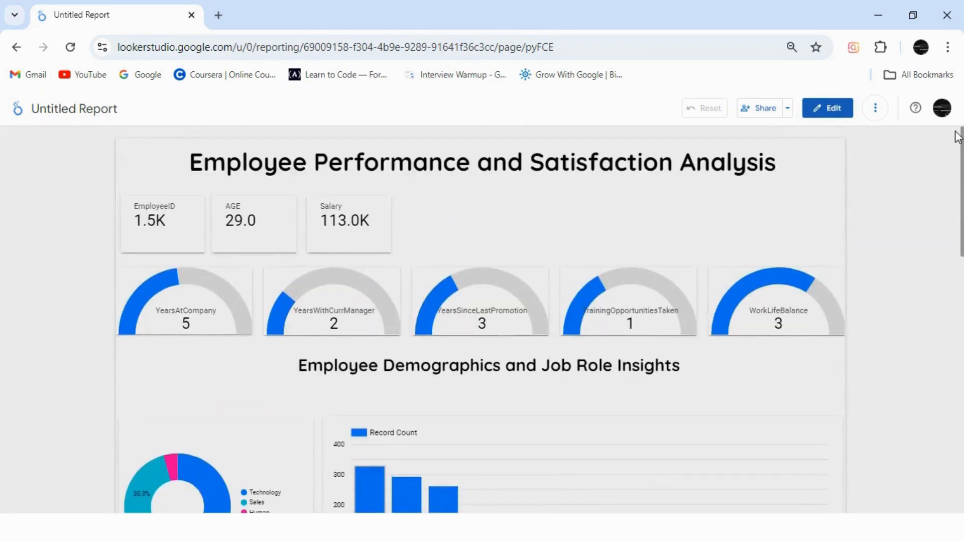
{"action": "left_click_drag", "start_coordinate": [960, 173], "coordinate": [962, 266]}
{"action": "left_click", "coordinate": [828, 108]}
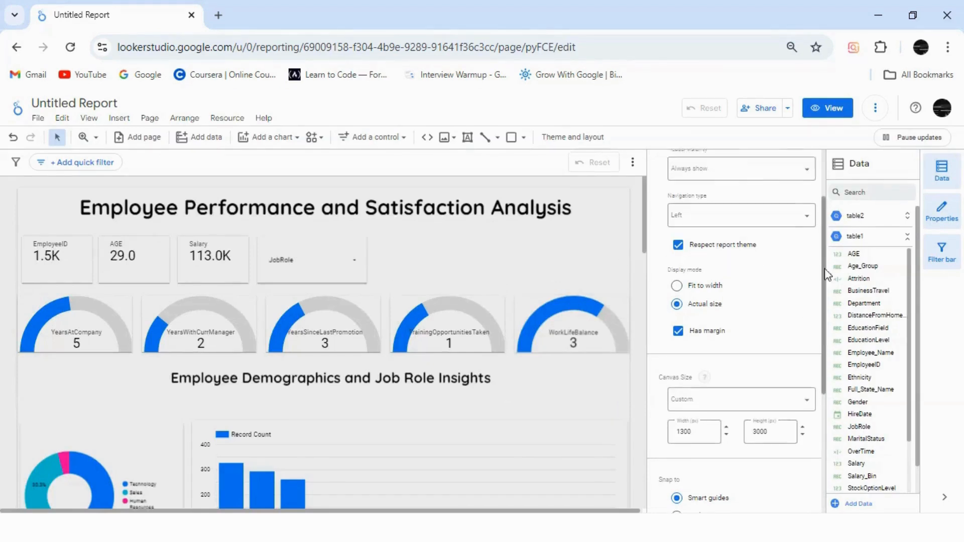
Step: Duplicate the JobRole drop-down control and place the copy level with it, directly to its right
{"action": "left_click", "coordinate": [807, 164]}
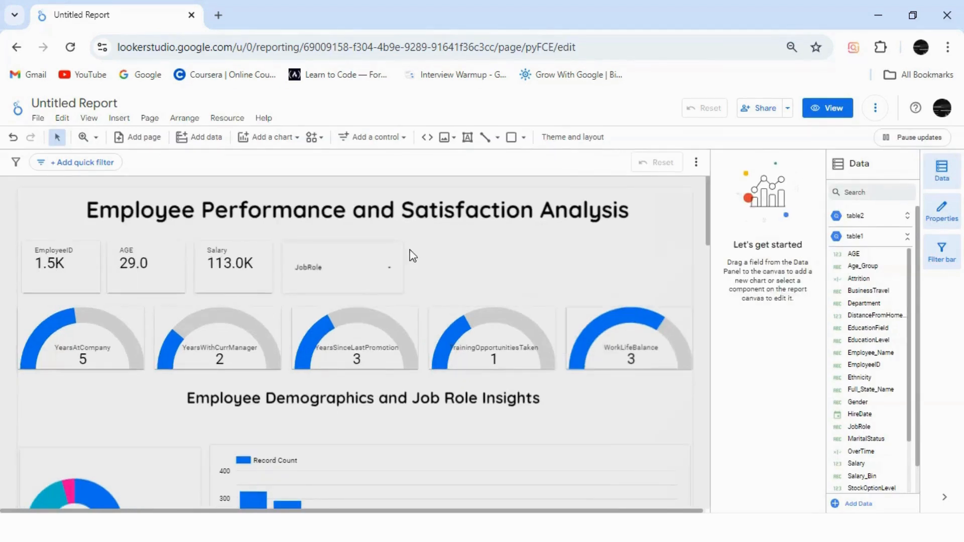
{"action": "left_click", "coordinate": [408, 286]}
{"action": "left_click", "coordinate": [484, 277]}
{"action": "key", "text": "ctrl+c"}
{"action": "key", "text": "ctrl+v"}
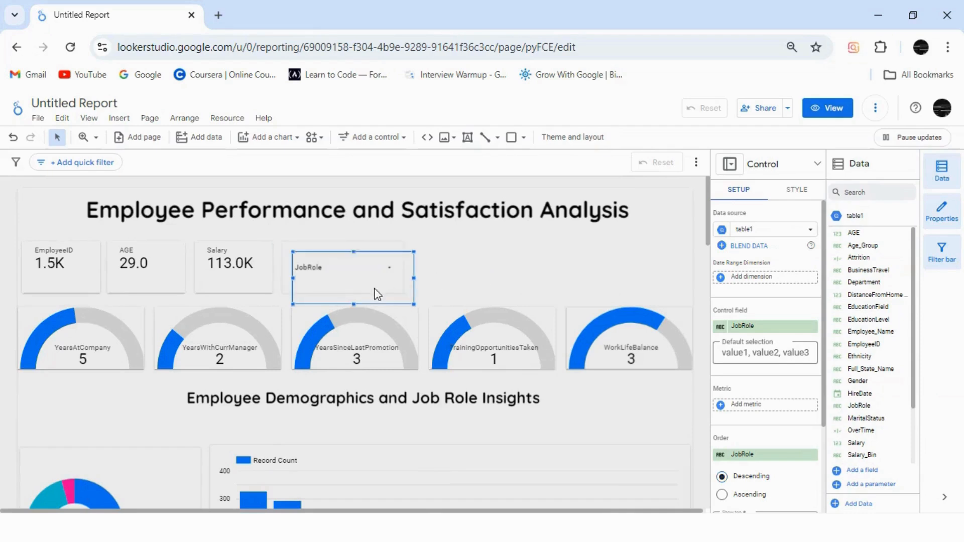
{"action": "left_click_drag", "start_coordinate": [373, 288], "coordinate": [490, 279]}
Step: Set the control field of the drop-down next to the Salary scorecard to Department
{"action": "left_click", "coordinate": [362, 275]}
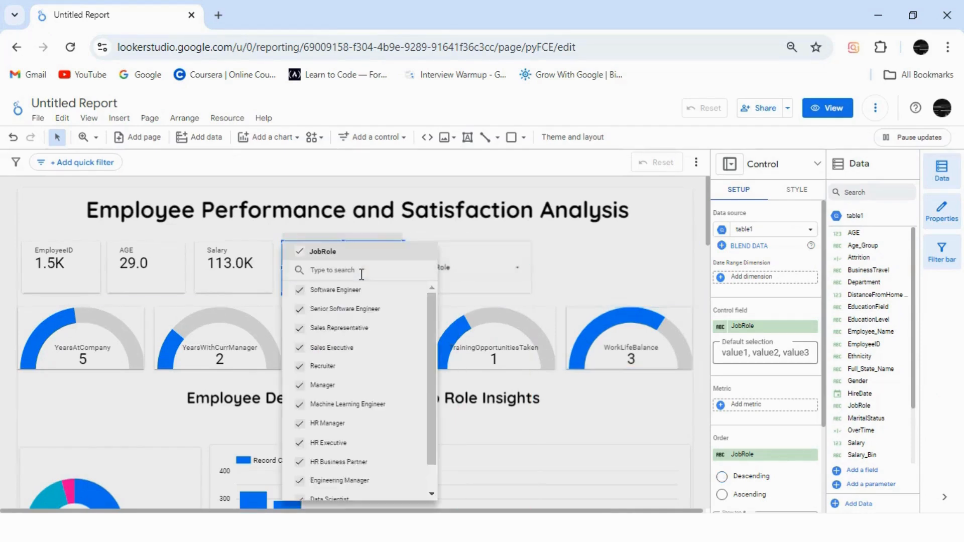
{"action": "left_click", "coordinate": [742, 326]}
{"action": "type", "text": "dep"}
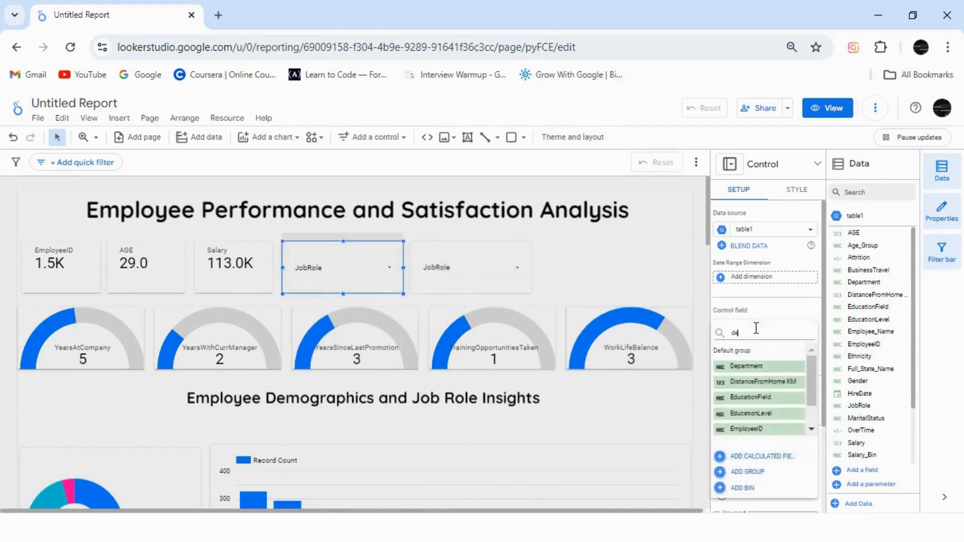
{"action": "left_click", "coordinate": [757, 367]}
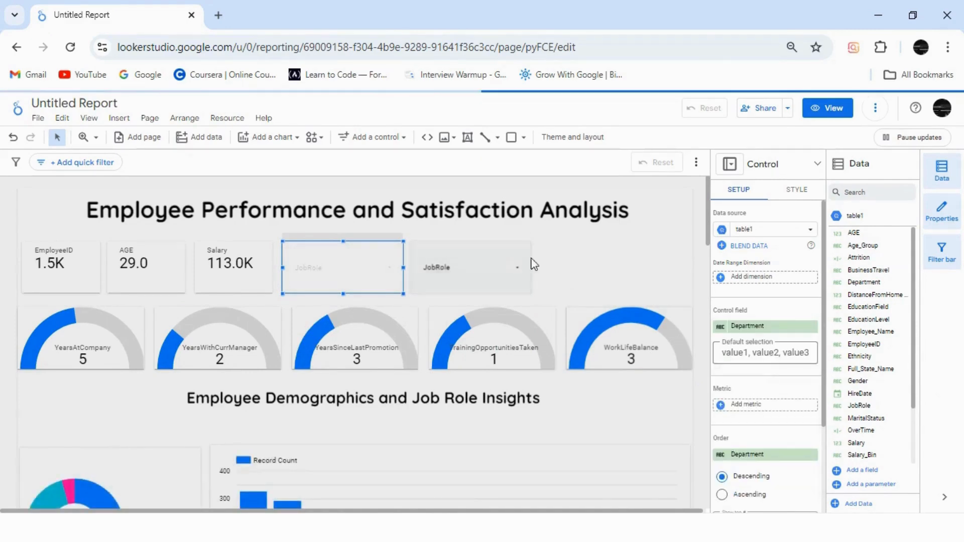
Step: Paste another JobRole drop-down to the right of the existing one and set its control field to Gender
{"action": "left_click", "coordinate": [522, 266]}
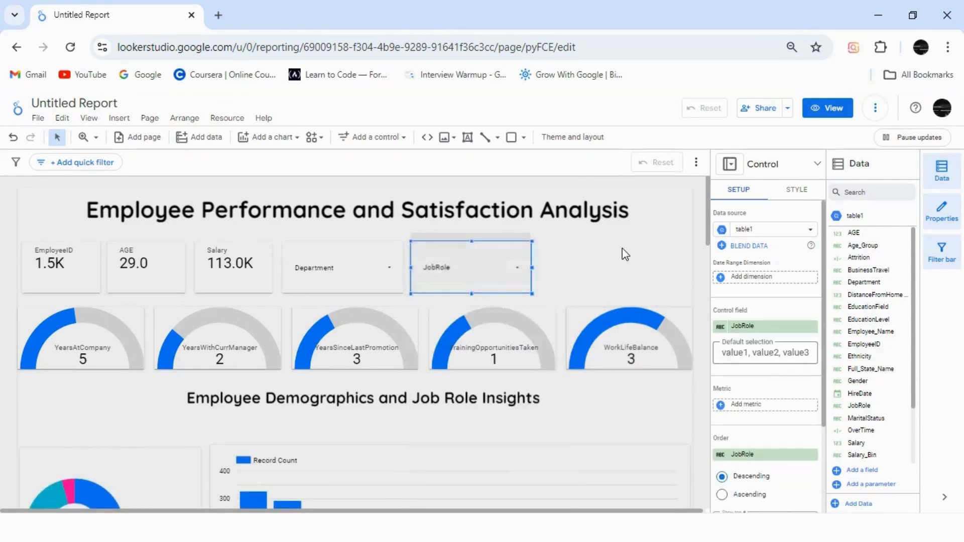
{"action": "key", "text": "ctrl+v"}
{"action": "left_click_drag", "start_coordinate": [501, 280], "coordinate": [612, 267]}
{"action": "left_click", "coordinate": [756, 326]}
{"action": "type", "text": "ge"}
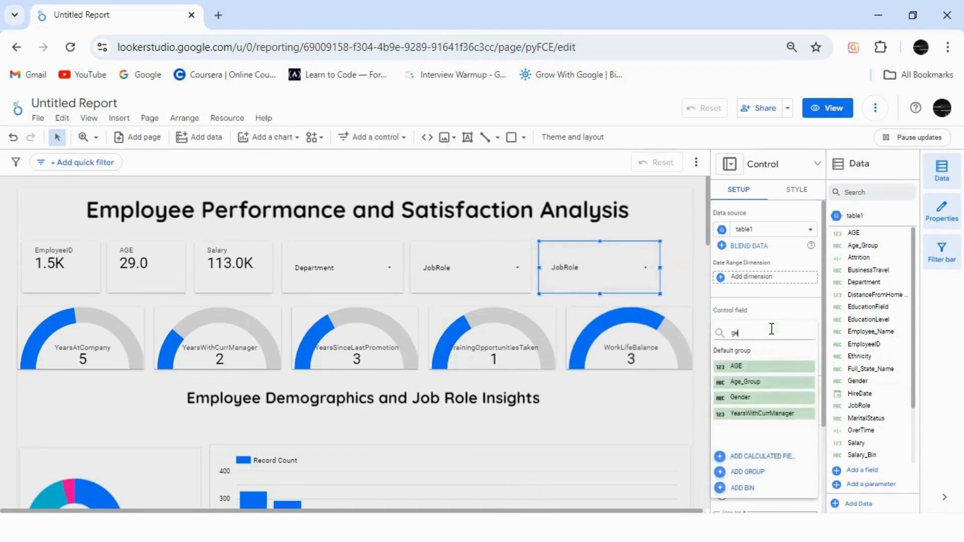
{"action": "type", "text": "nder"}
{"action": "left_click", "coordinate": [764, 372]}
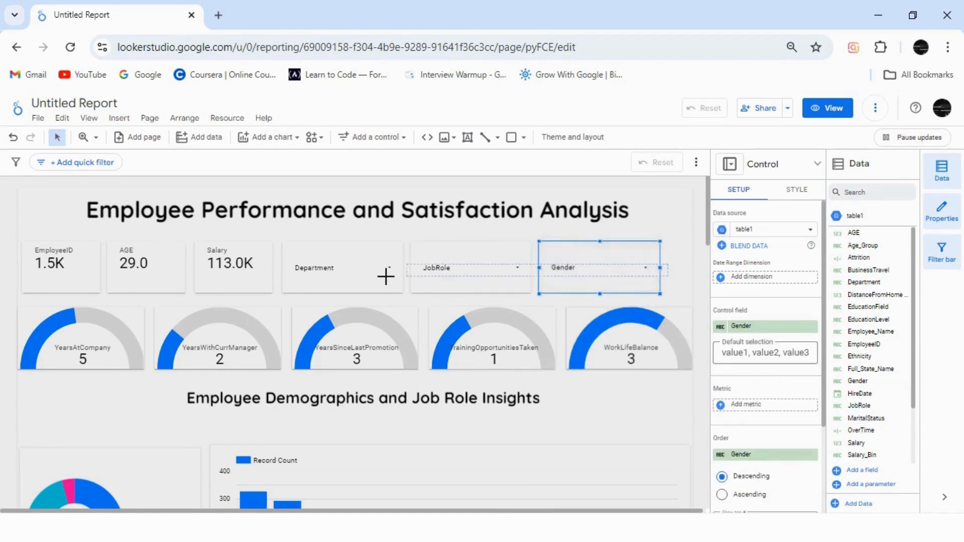
Step: Narrow the Department, JobRole and Gender controls equally, and place a duplicate of the Gender control flush with the page's right edge
{"action": "left_click_drag", "start_coordinate": [385, 275], "coordinate": [591, 267]}
{"action": "left_click", "coordinate": [627, 274]}
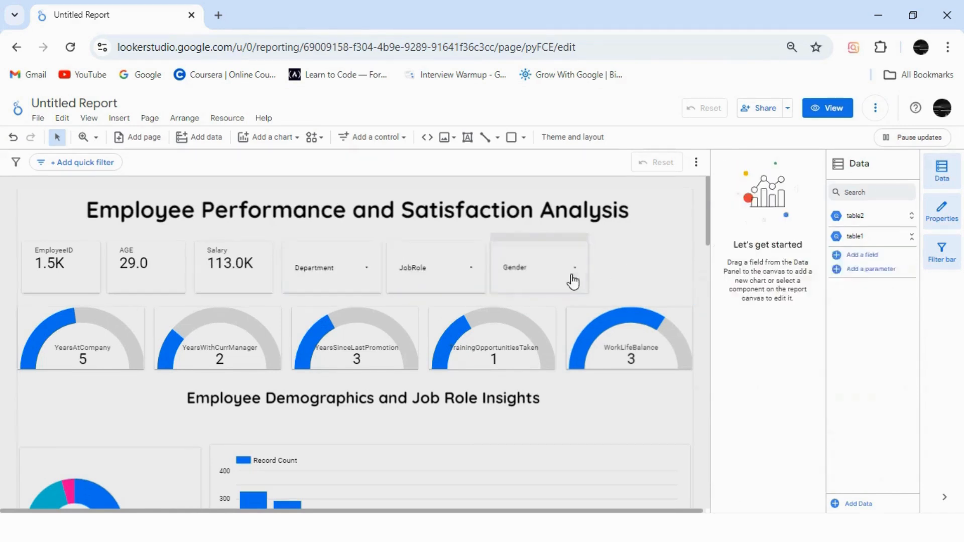
{"action": "left_click", "coordinate": [573, 279]}
{"action": "left_click", "coordinate": [665, 258]}
{"action": "key", "text": "ctrl+c"}
{"action": "key", "text": "ctrl+v"}
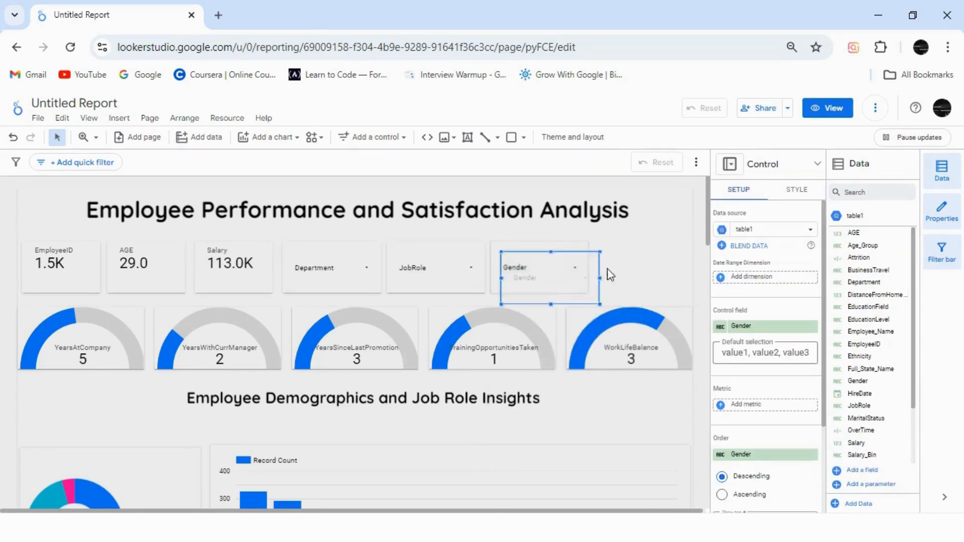
{"action": "left_click_drag", "start_coordinate": [576, 274], "coordinate": [665, 266]}
{"action": "left_click", "coordinate": [666, 274]}
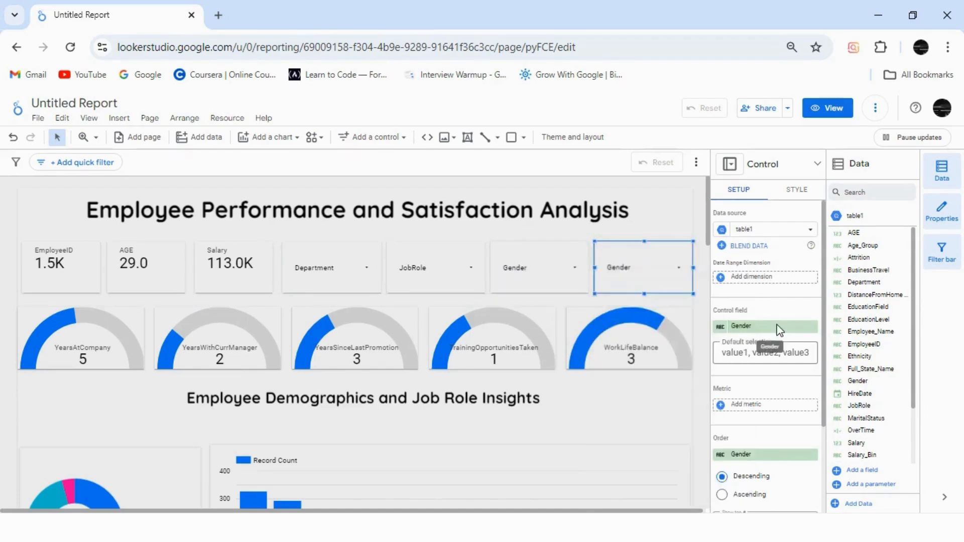
Step: Set the duplicated Gender control's field to Full_State_Name and rename that field State
{"action": "left_click", "coordinate": [776, 328]}
{"action": "type", "text": "state"}
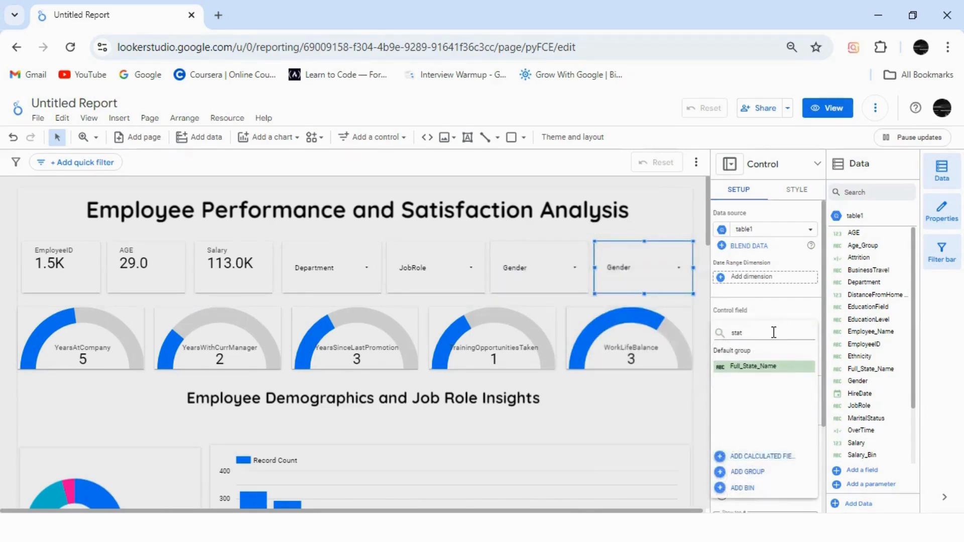
{"action": "left_click", "coordinate": [748, 366]}
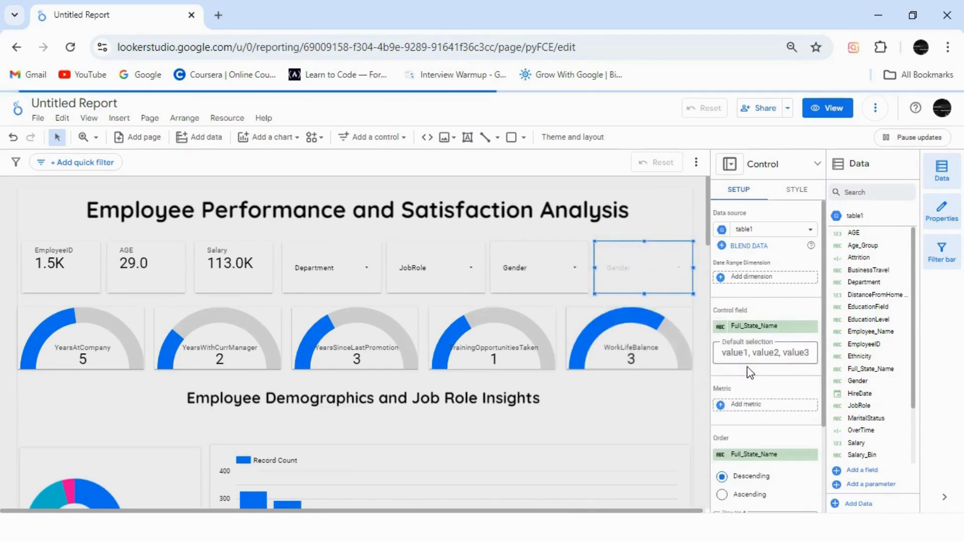
{"action": "left_click", "coordinate": [720, 331]}
{"action": "type", "text": "State"}
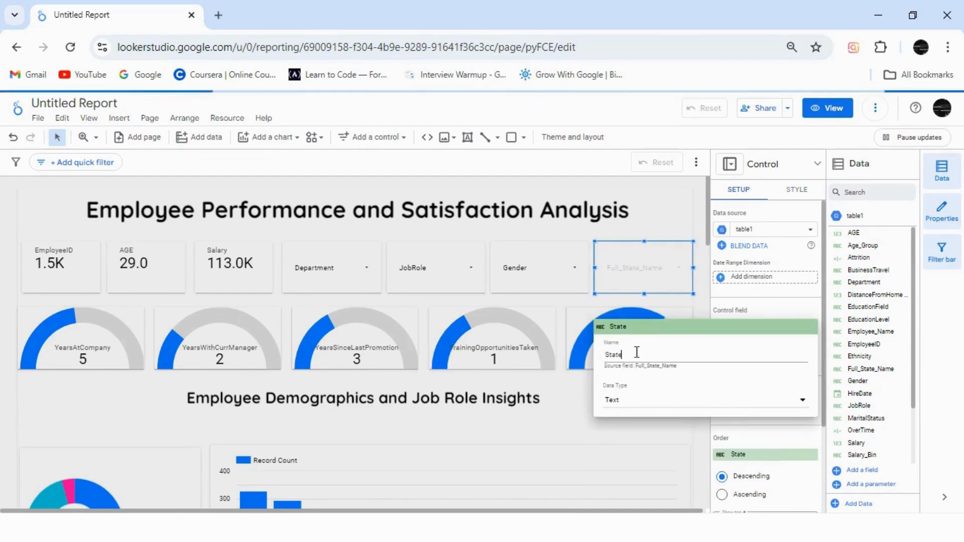
{"action": "key", "text": "Return"}
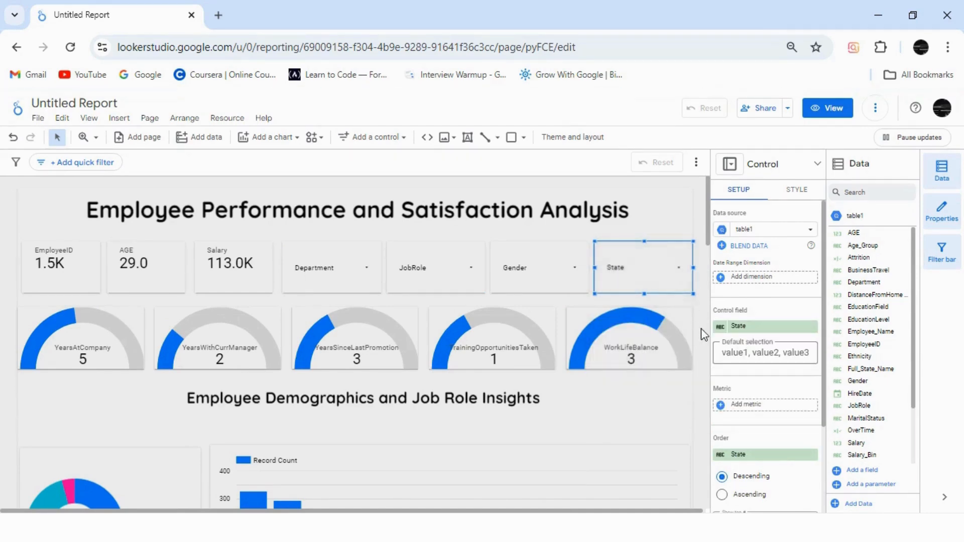
Step: Check the remaining demographics questions in the problem-statement PDF, return to the report and insert a donut chart below the attrition bar charts
{"action": "left_click_drag", "start_coordinate": [708, 230], "coordinate": [704, 437]}
{"action": "key", "text": "alt+Tab"}
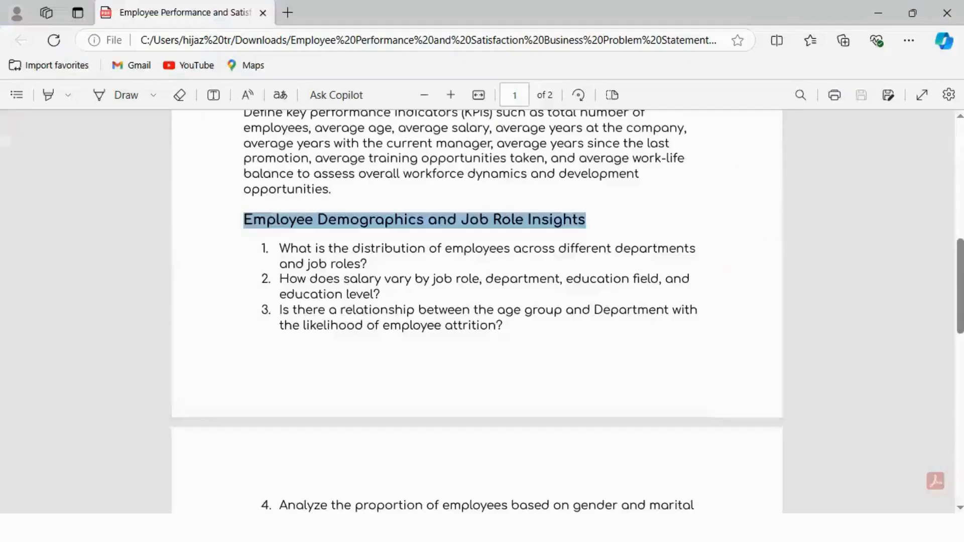
{"action": "scroll", "coordinate": [535, 375], "scroll_direction": "down", "scroll_amount": 3}
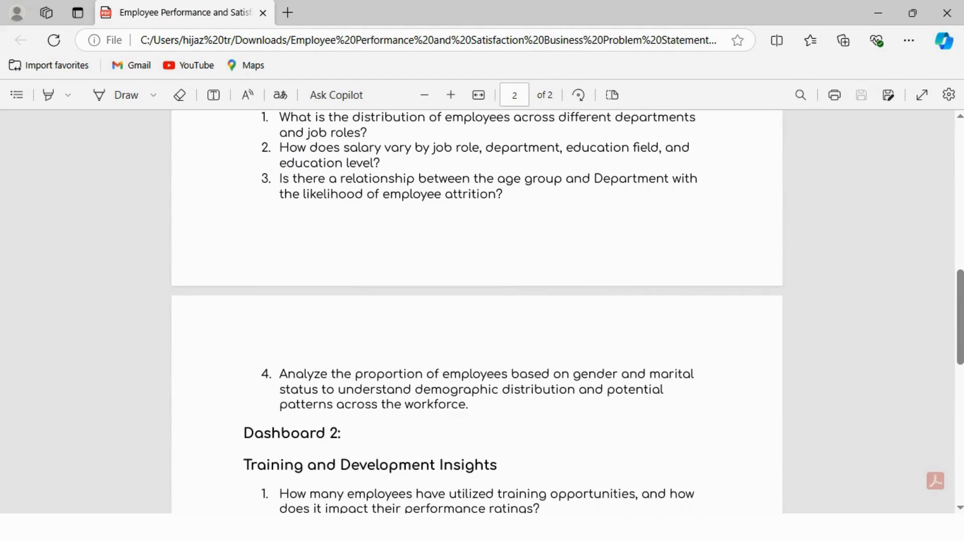
{"action": "key", "text": "alt+Tab"}
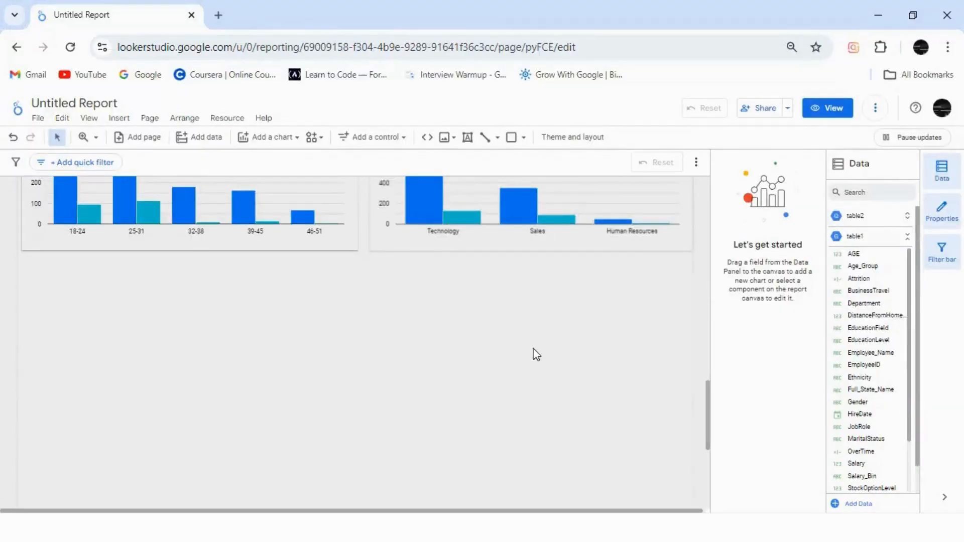
{"action": "left_click", "coordinate": [270, 139]}
{"action": "left_click", "coordinate": [280, 332]}
{"action": "key", "text": "Escape"}
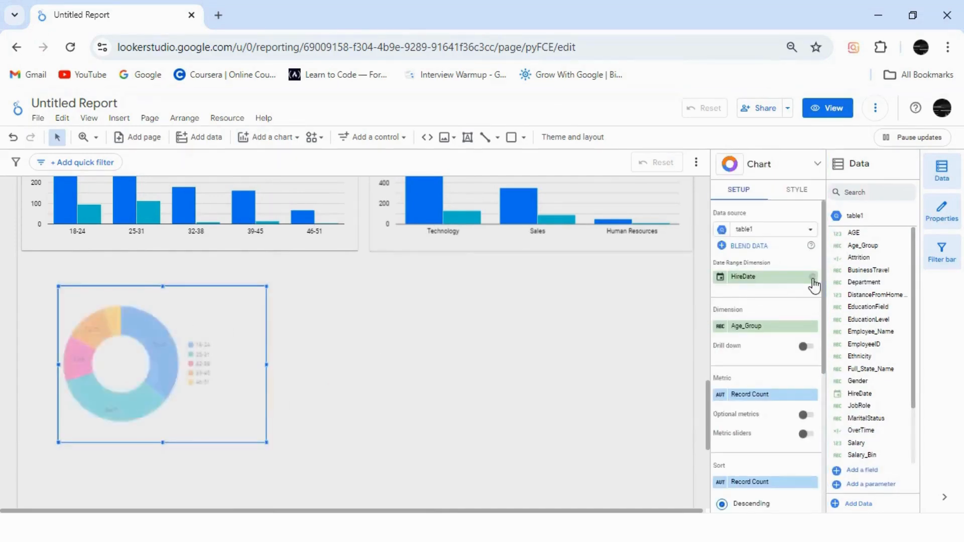
Step: Remove the donut chart's HireDate date range dimension and set its dimension to Gender
{"action": "left_click", "coordinate": [812, 277]}
{"action": "left_click", "coordinate": [766, 331]}
{"action": "type", "text": "gend"}
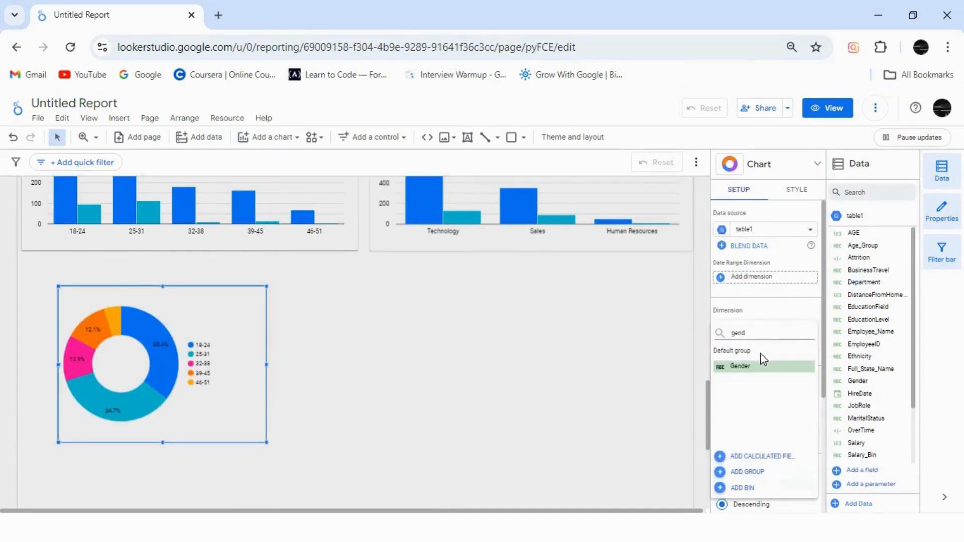
{"action": "left_click", "coordinate": [759, 366]}
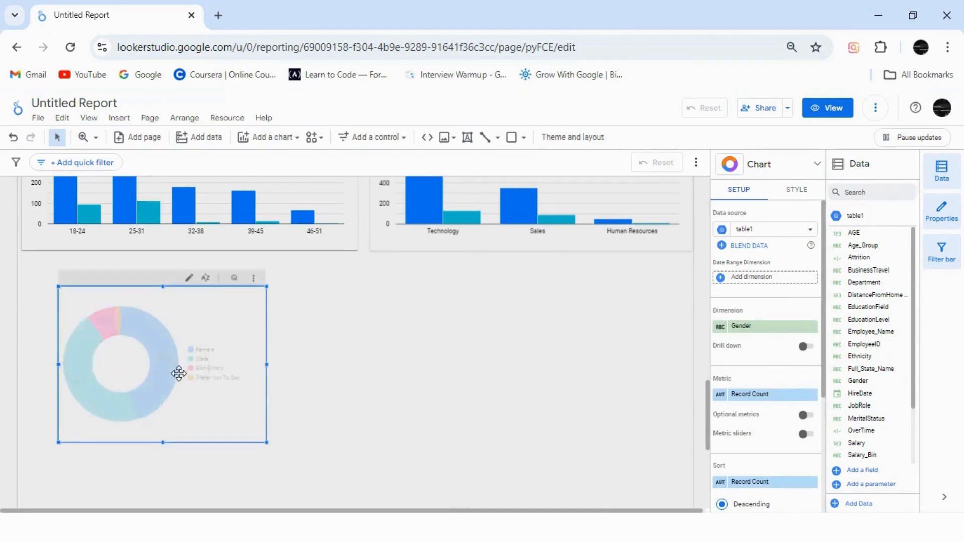
Step: Paste a copy of the Gender donut chart and place it to the right of the original
{"action": "key", "text": "ctrl+v"}
{"action": "left_click_drag", "start_coordinate": [185, 397], "coordinate": [399, 384]}
{"action": "left_click", "coordinate": [398, 384]}
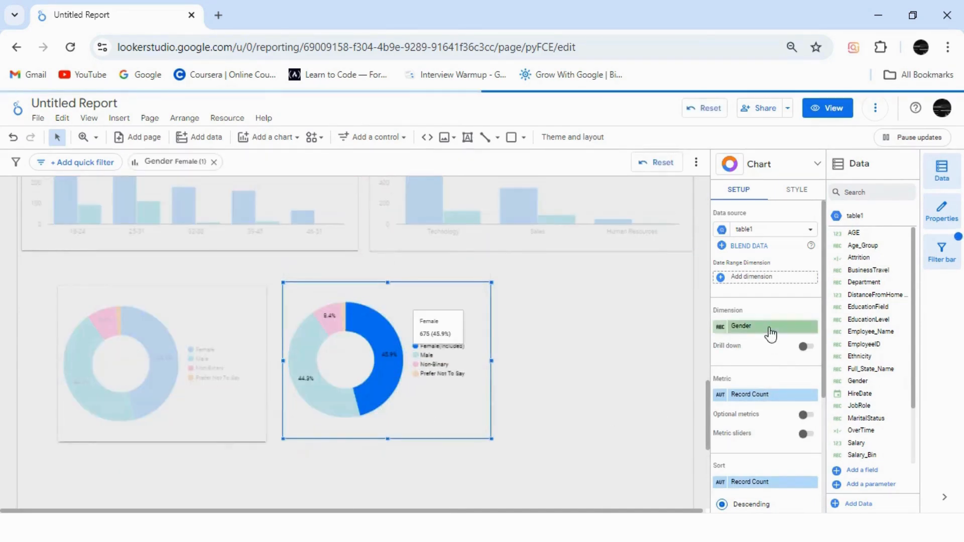
Step: Set the copied donut chart's dimension to MaritalStatus and clear the Gender filter applied to the report
{"action": "left_click", "coordinate": [768, 328]}
{"action": "type", "text": "mat"}
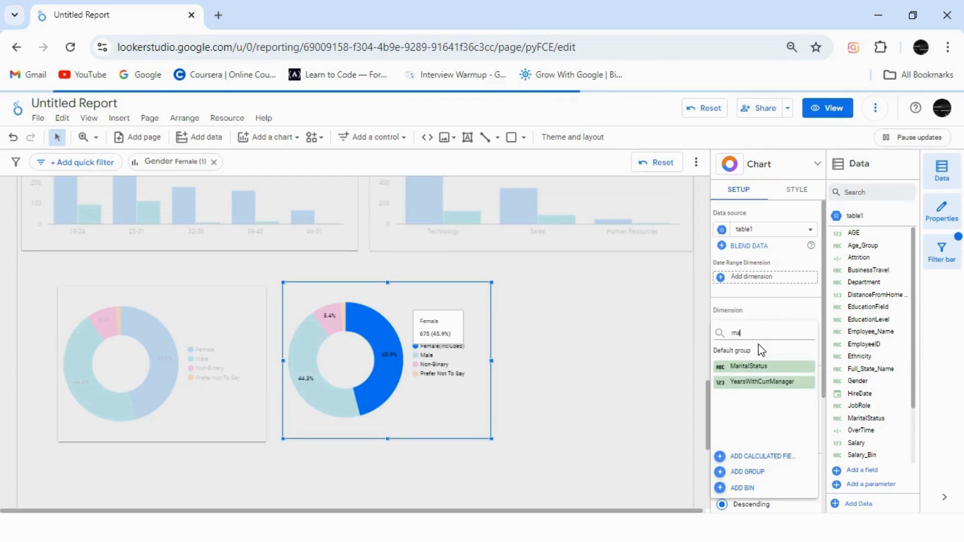
{"action": "left_click", "coordinate": [761, 370]}
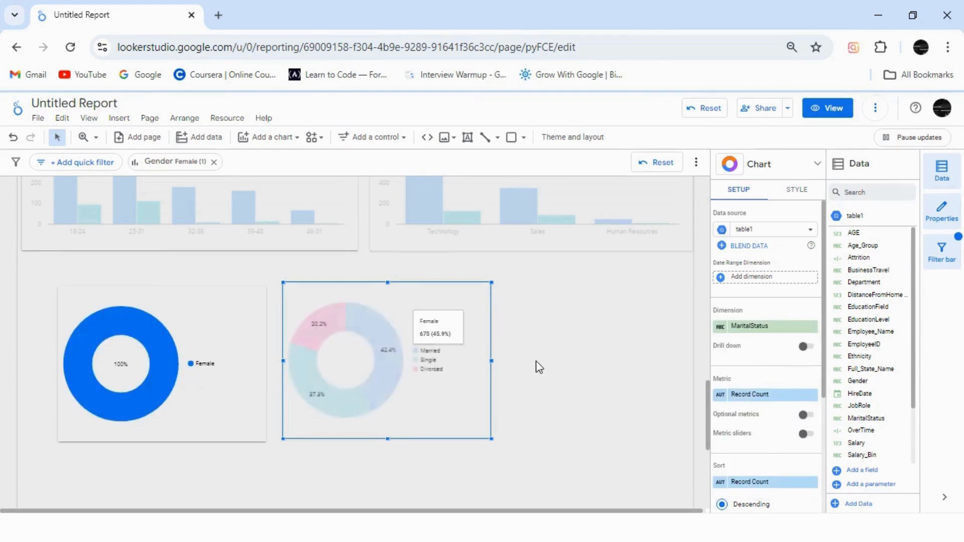
{"action": "left_click", "coordinate": [214, 162]}
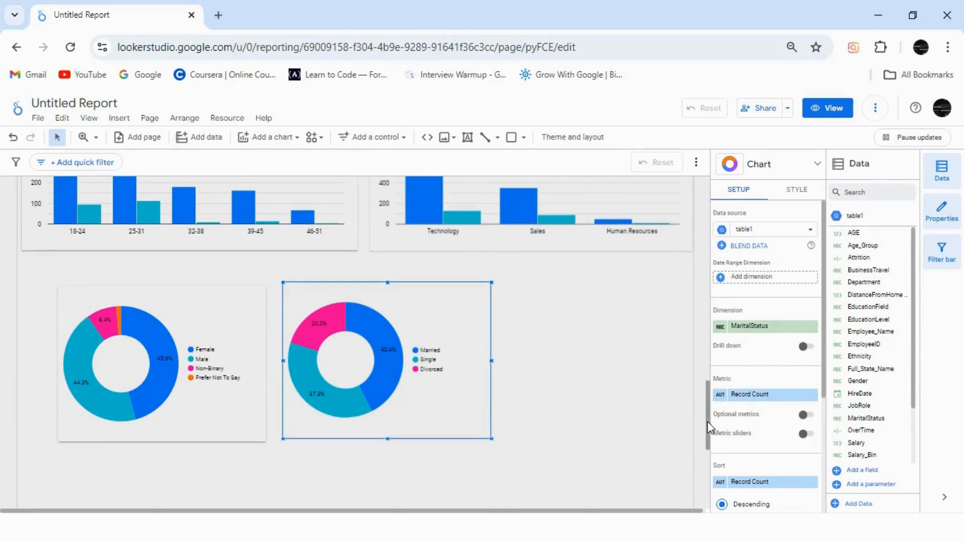
Step: Move both donut charts up and left so the Gender donut lines up with the left edge of the age-group bar chart
{"action": "mouse_move", "coordinate": [710, 419]}
{"action": "left_mouse_down"}
{"action": "mouse_move", "coordinate": [707, 191]}
{"action": "mouse_move", "coordinate": [707, 409]}
{"action": "left_mouse_up"}
{"action": "left_click", "coordinate": [505, 392]}
{"action": "left_click_drag", "start_coordinate": [275, 397], "coordinate": [188, 384]}
{"action": "left_click", "coordinate": [189, 385]}
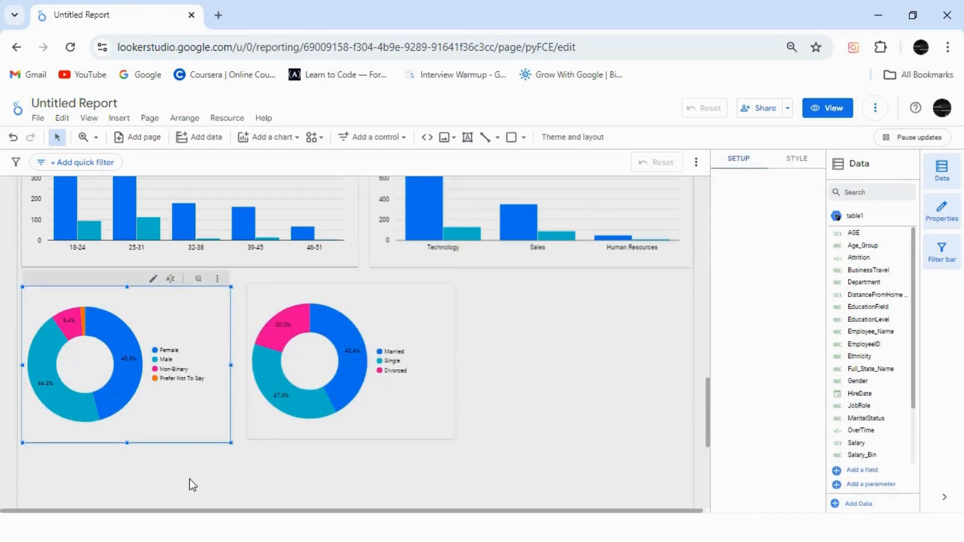
Step: Widen both donut charts and place the MaritalStatus donut under the department bar chart, reaching that chart's right edge
{"action": "left_click_drag", "start_coordinate": [189, 478], "coordinate": [398, 389]}
{"action": "key", "text": "Left"}
{"action": "left_click_drag", "start_coordinate": [493, 369], "coordinate": [693, 353]}
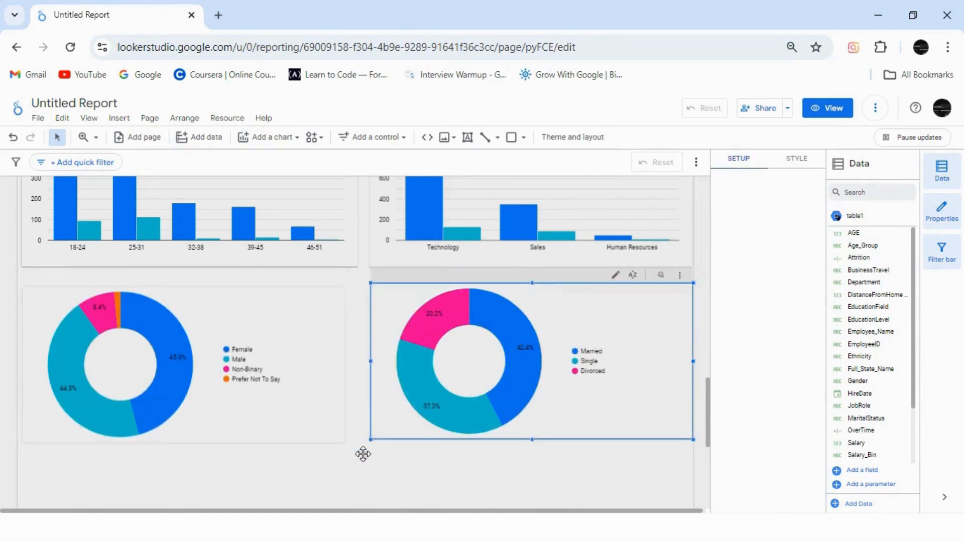
Step: Reduce the height of the Gender and MaritalStatus donut charts together by raising their bottom edges
{"action": "left_click_drag", "start_coordinate": [319, 460], "coordinate": [415, 407]}
{"action": "left_click_drag", "start_coordinate": [358, 443], "coordinate": [359, 419]}
{"action": "left_click", "coordinate": [368, 457]}
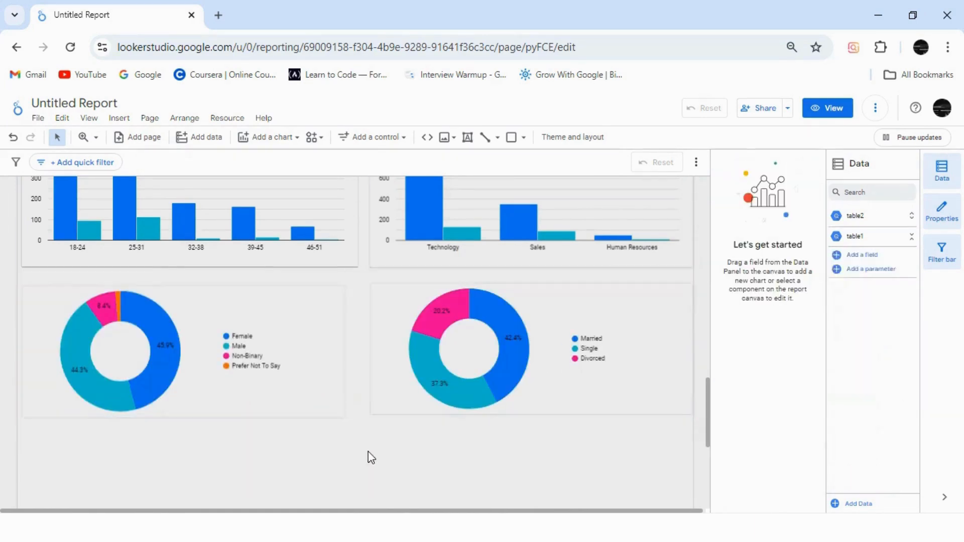